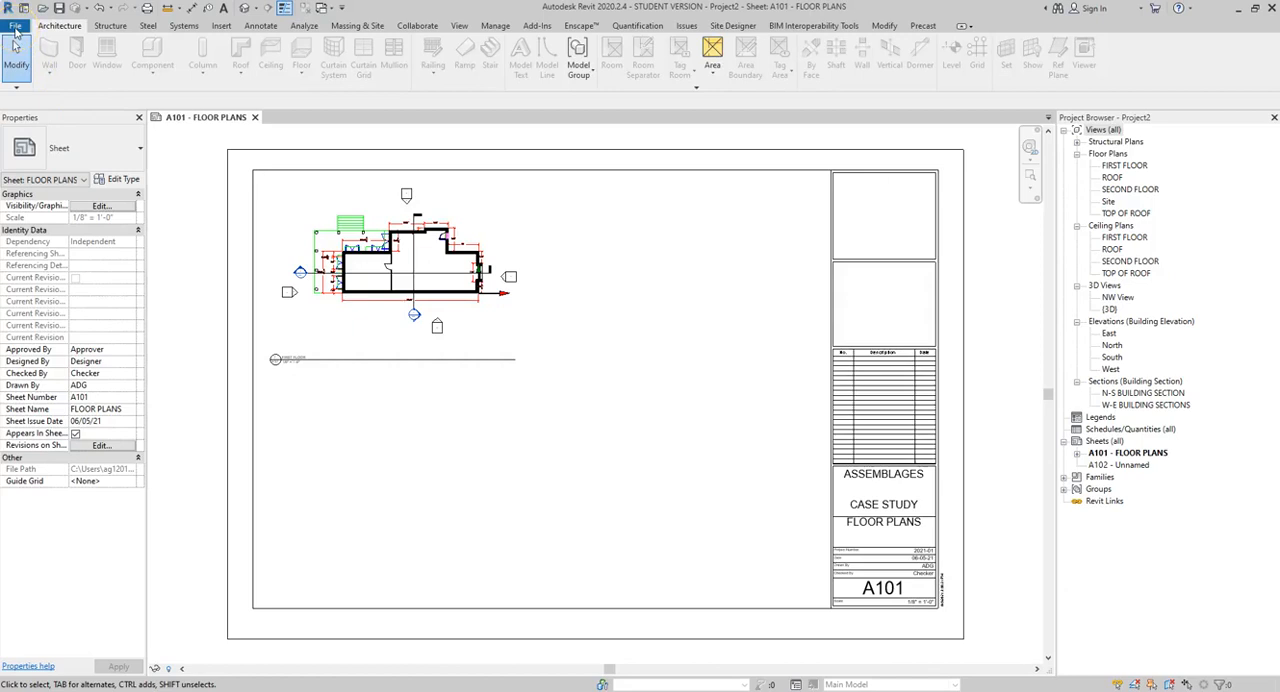
# Step: Open the print setup for the Microsoft Print to PDF printer and set the paper size to Tabloid
pyautogui.click(15, 27)
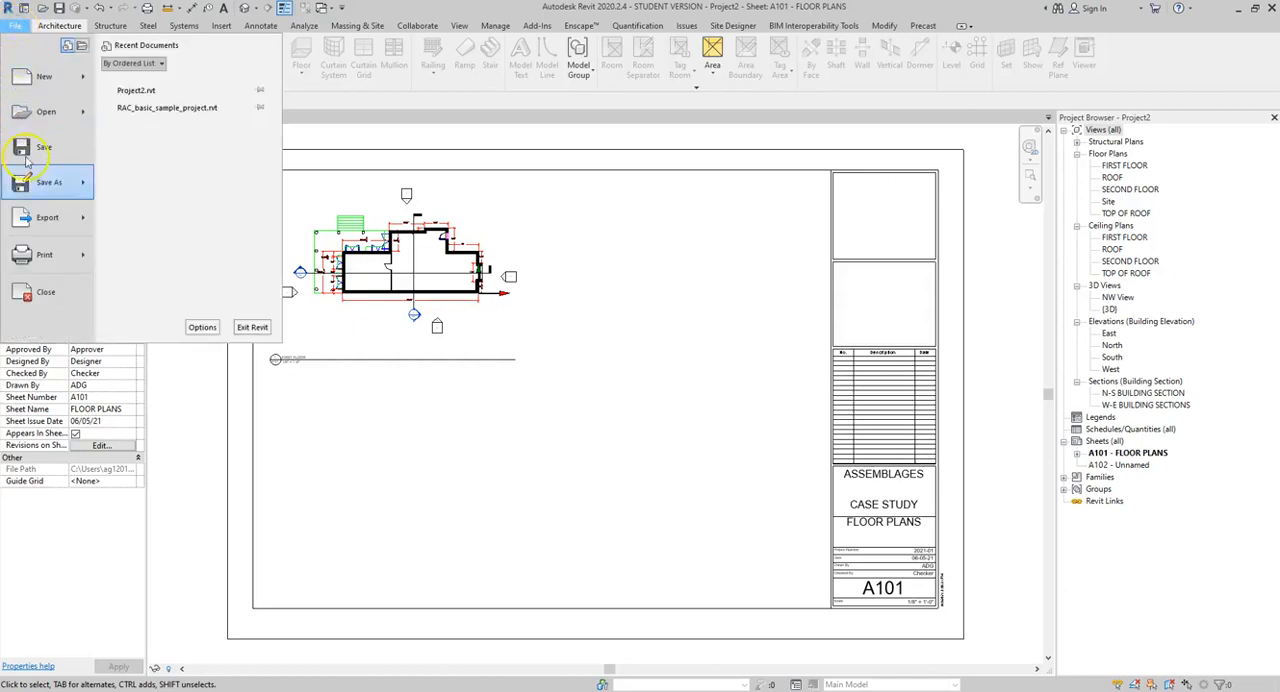
pyautogui.moveTo(52, 257)
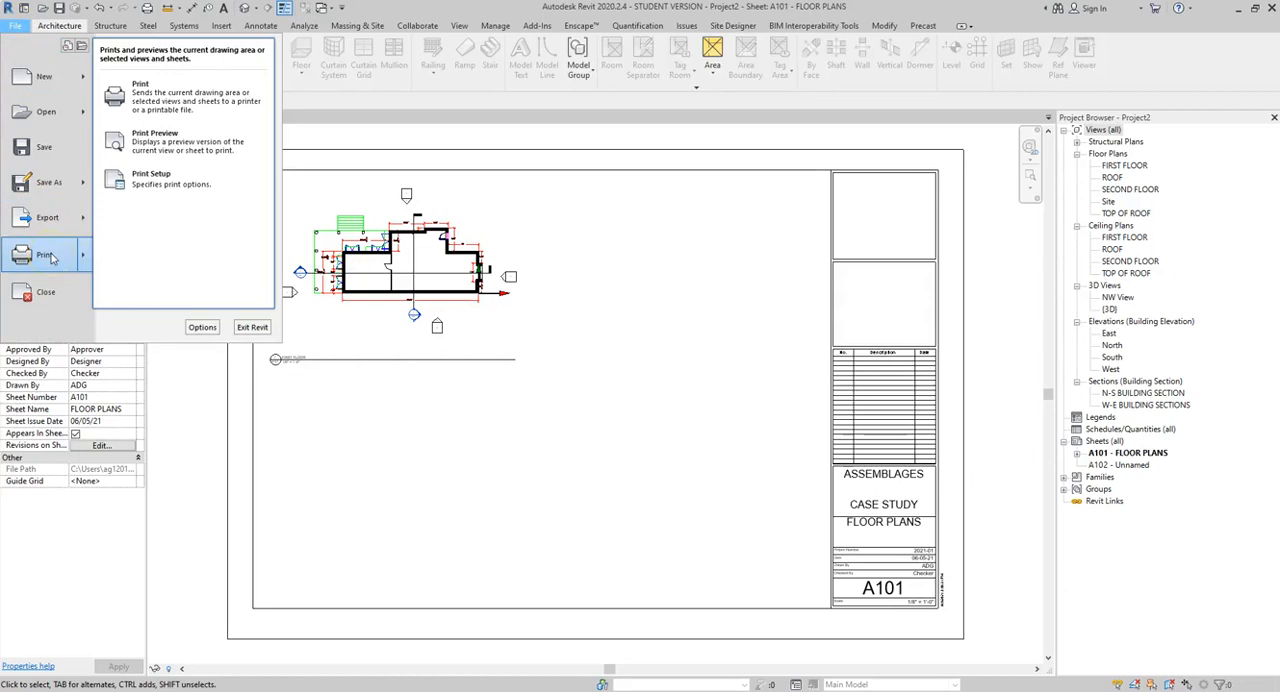
pyautogui.click(163, 183)
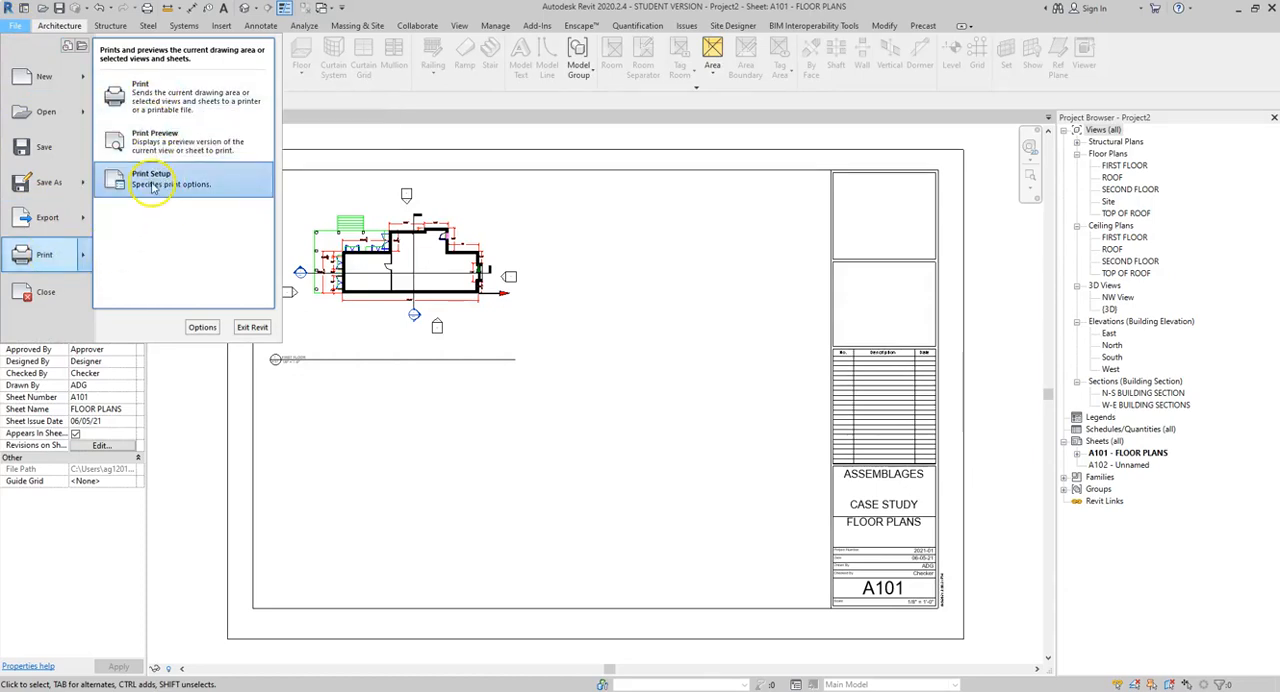
pyautogui.click(151, 183)
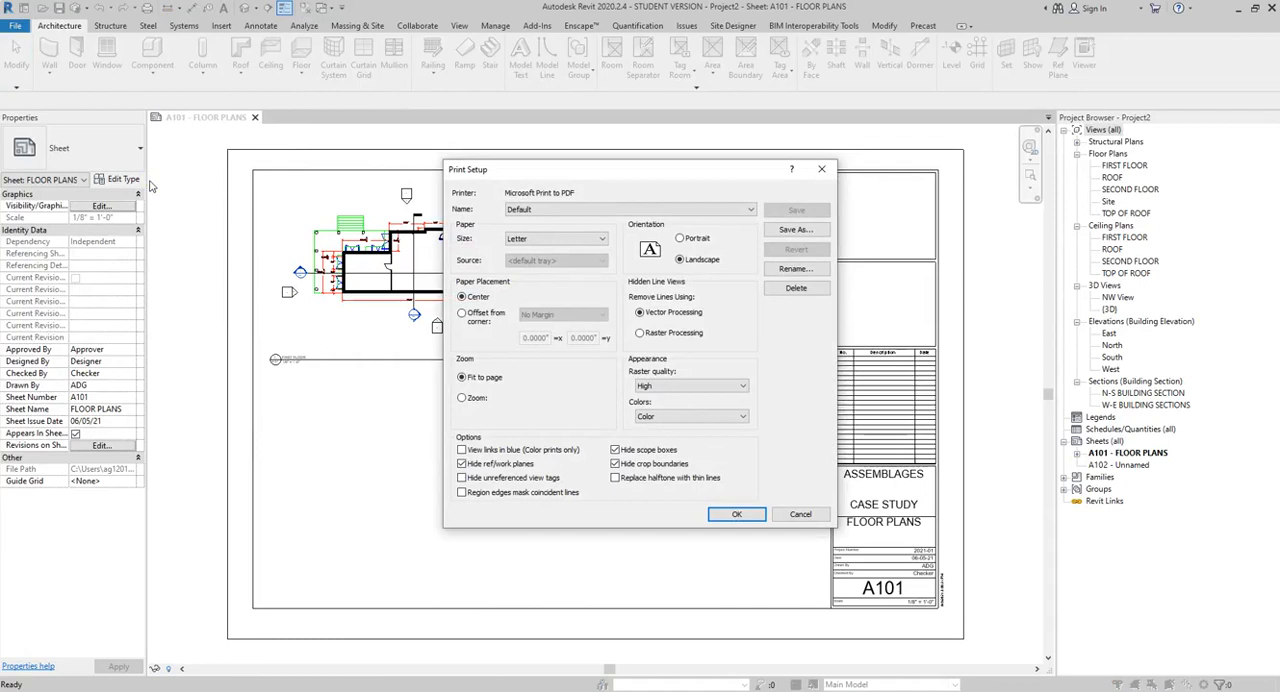
pyautogui.click(570, 210)
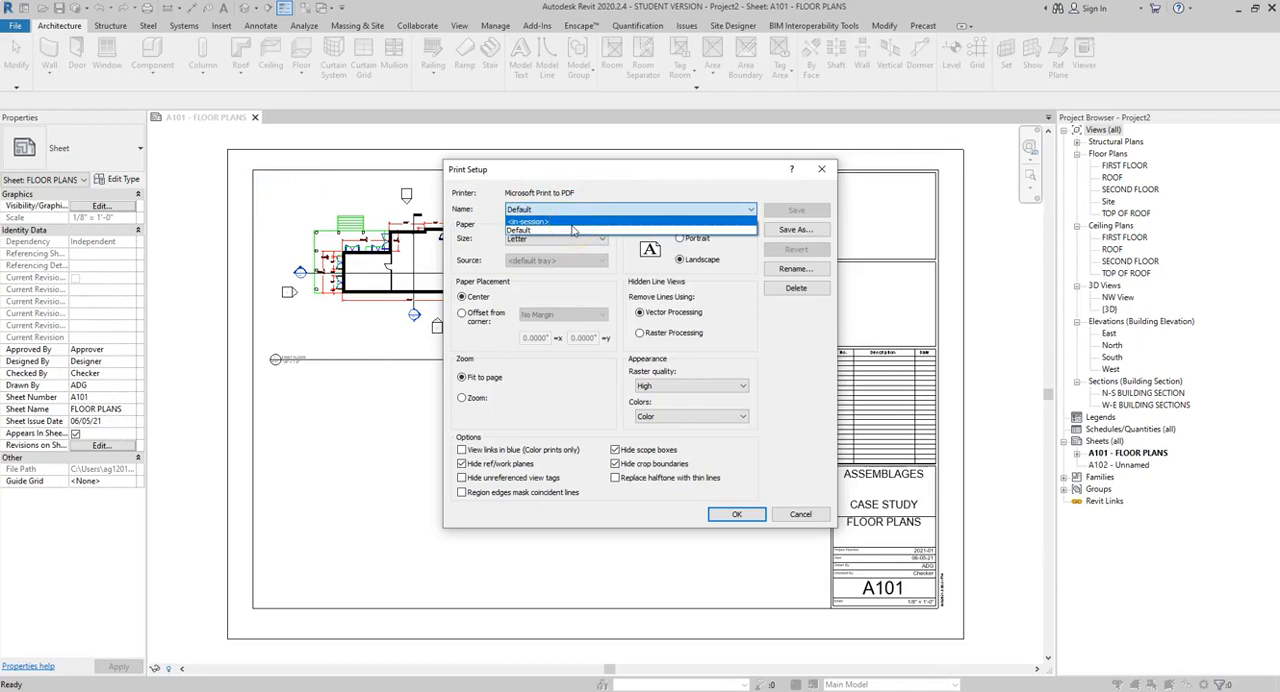
pyautogui.click(605, 183)
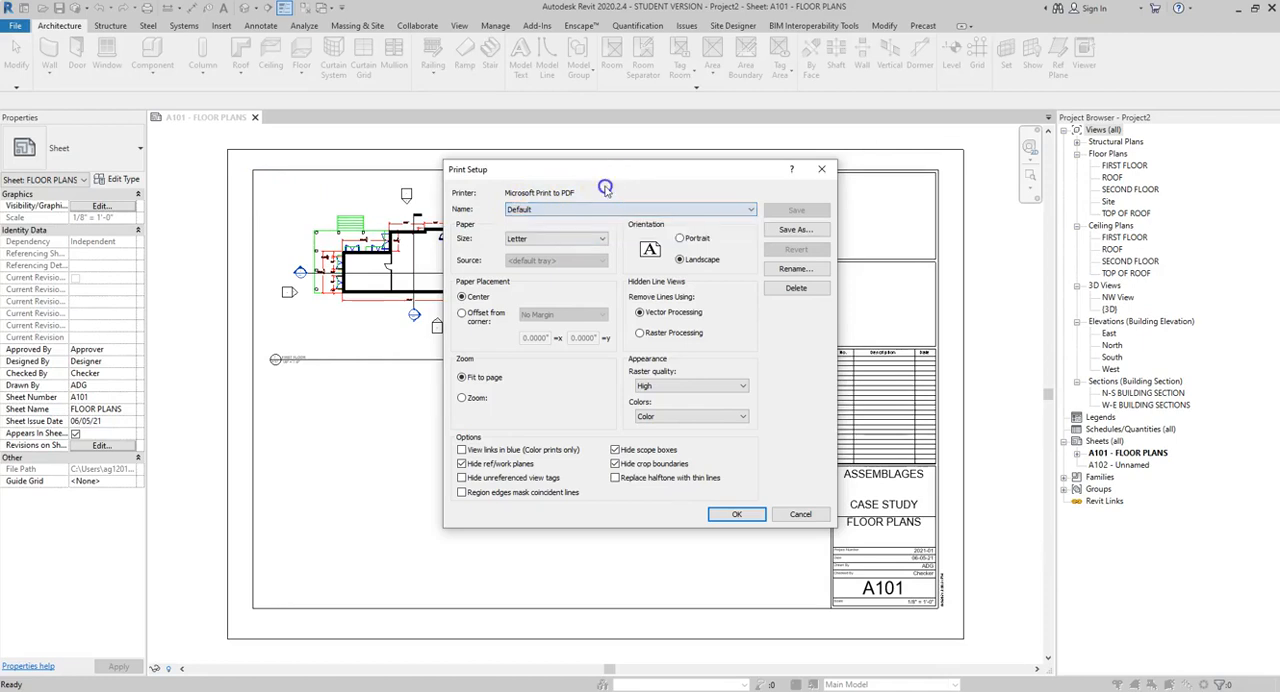
pyautogui.click(600, 242)
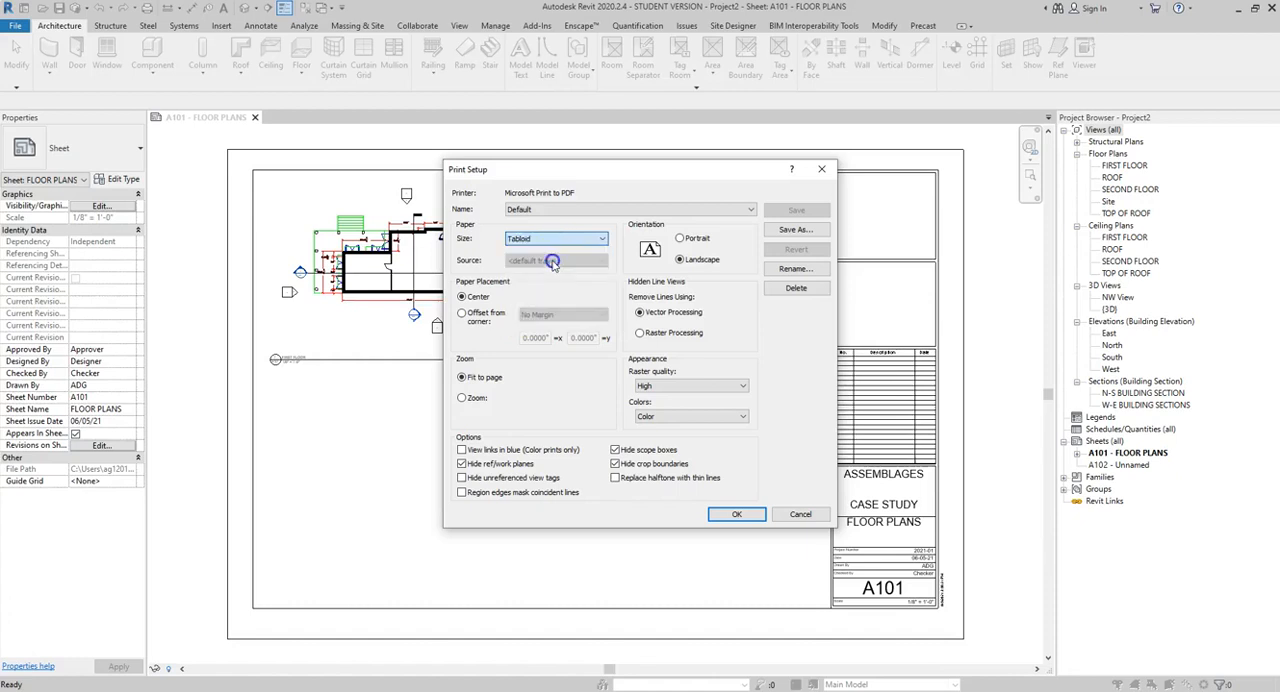
pyautogui.click(553, 262)
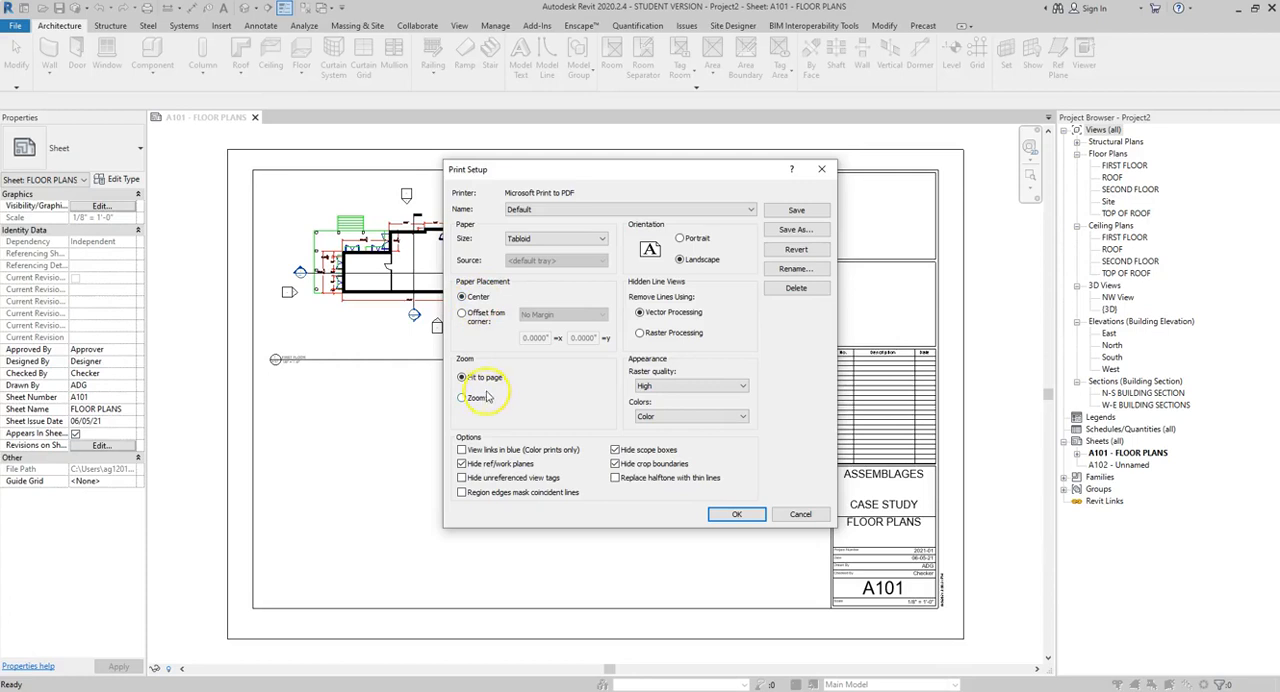
# Step: Set the zoom to 100% size, placement to offset from corner with No Margin, and colors to Grayscale
pyautogui.click(463, 398)
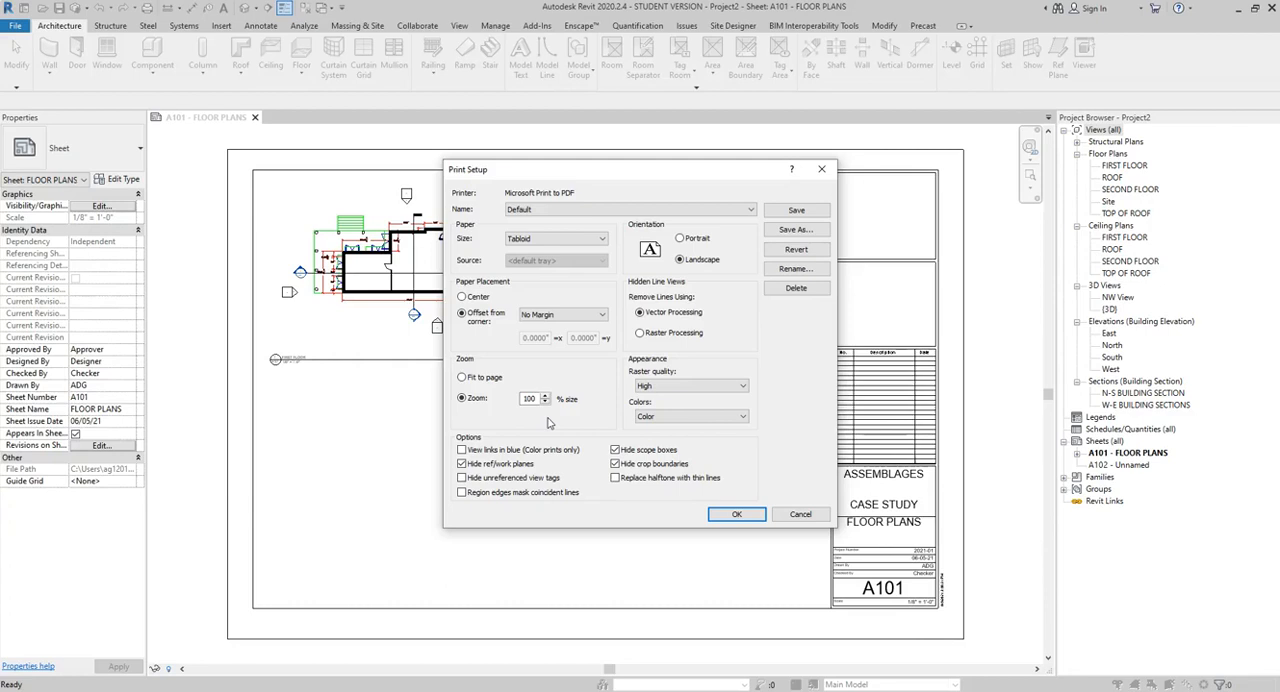
pyautogui.click(726, 267)
pyautogui.click(724, 313)
pyautogui.click(743, 385)
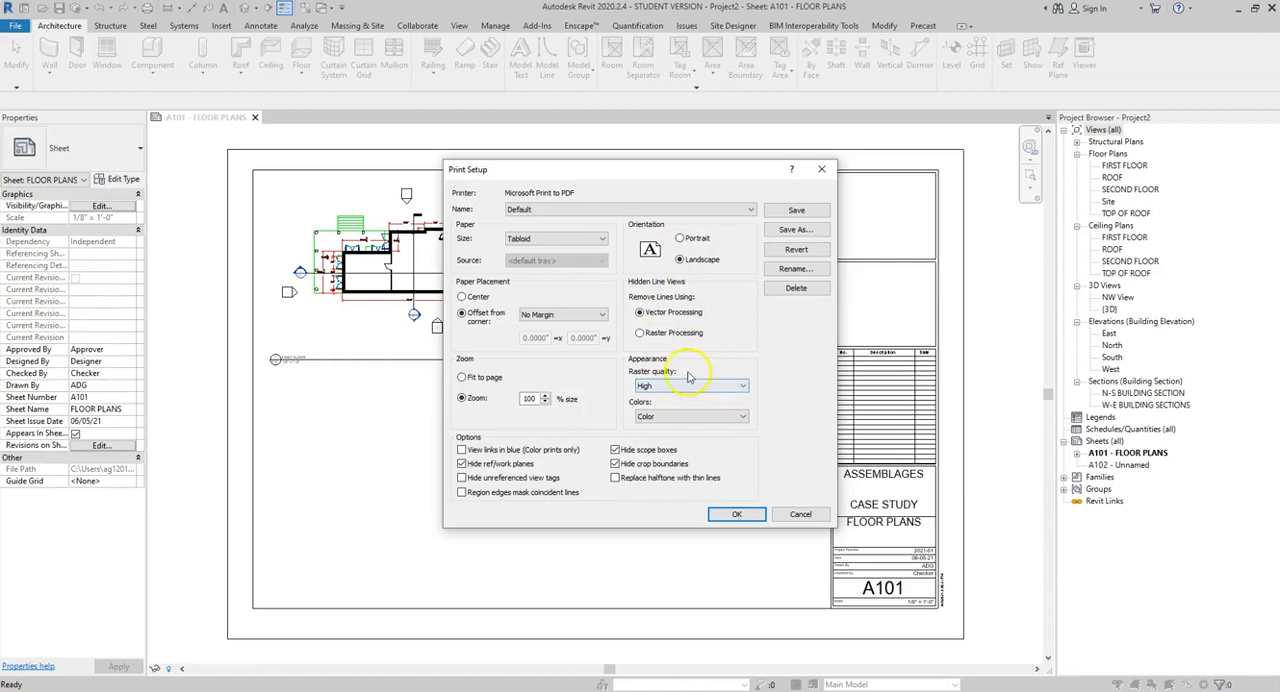
pyautogui.click(740, 417)
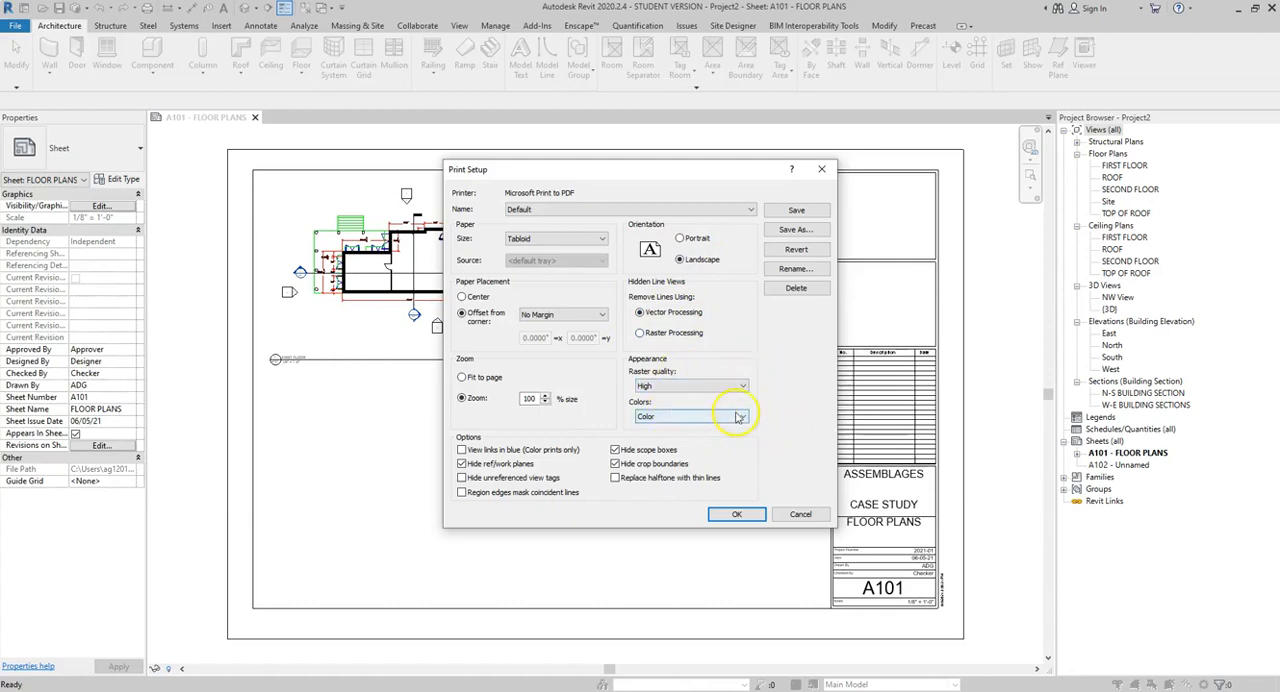
pyautogui.click(742, 418)
pyautogui.click(725, 440)
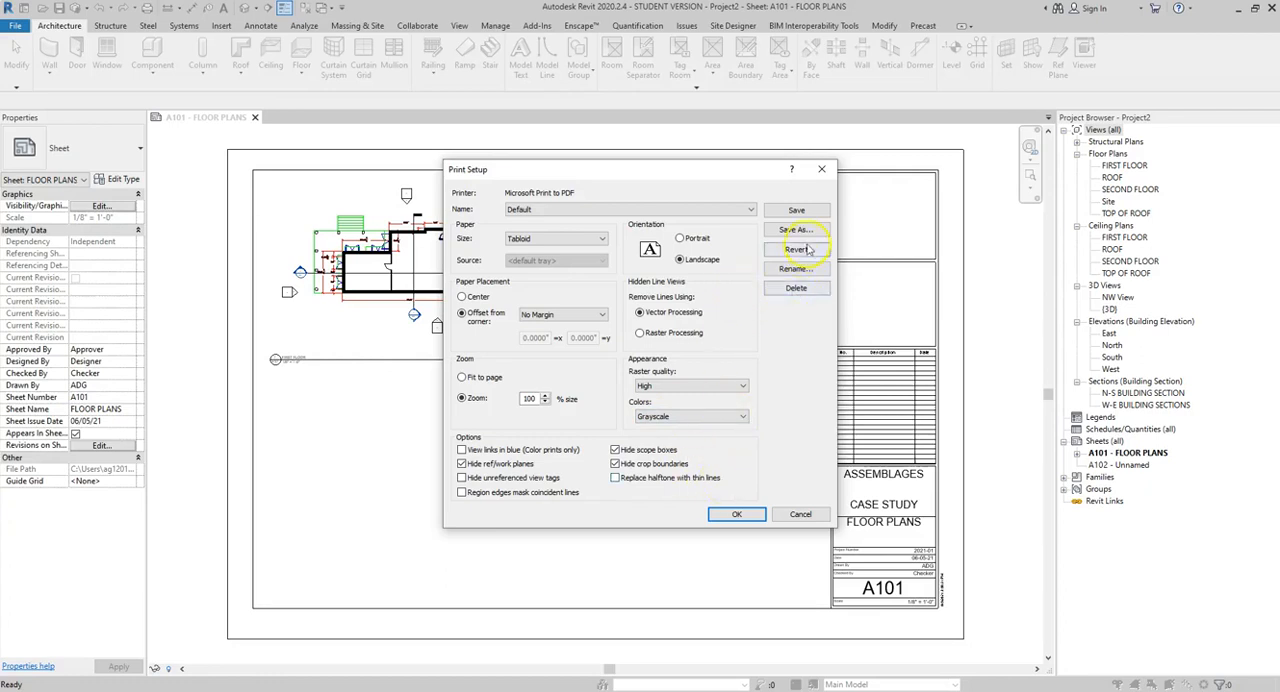
# Step: Save the print setup under the new name Assemblages and accept the setup
pyautogui.click(650, 211)
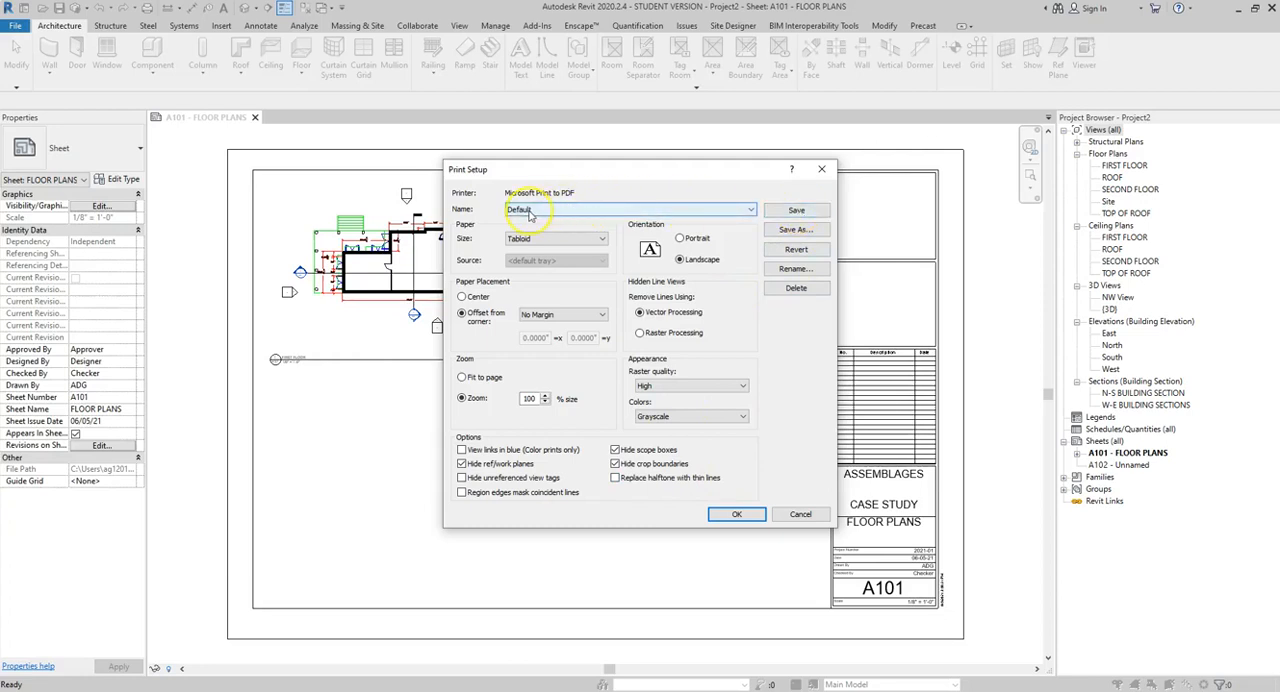
pyautogui.click(791, 231)
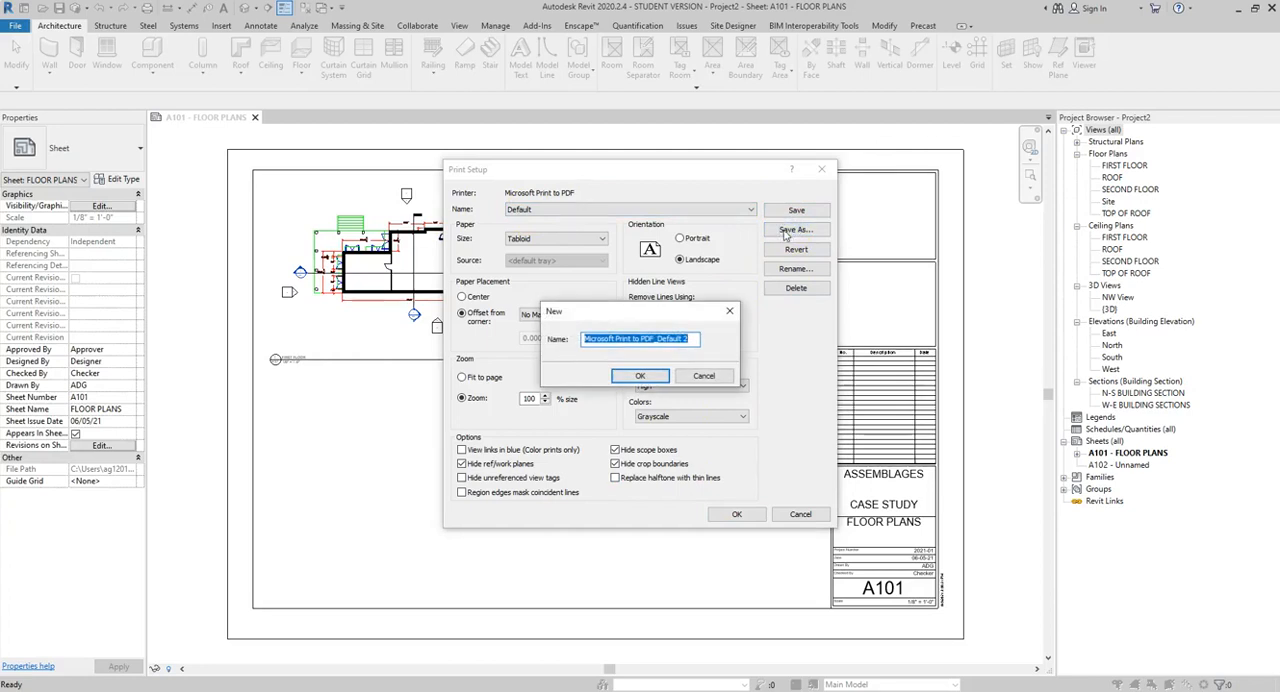
pyautogui.write('A')
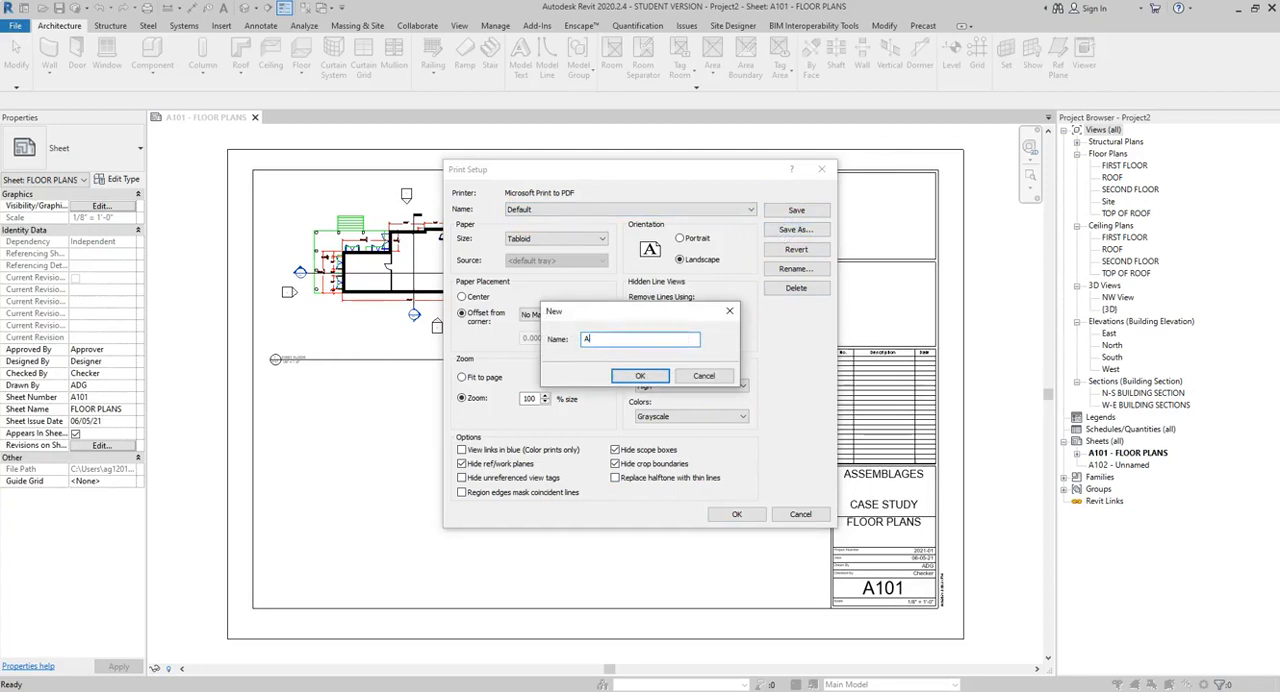
pyautogui.write('ssemblages')
pyautogui.click(640, 376)
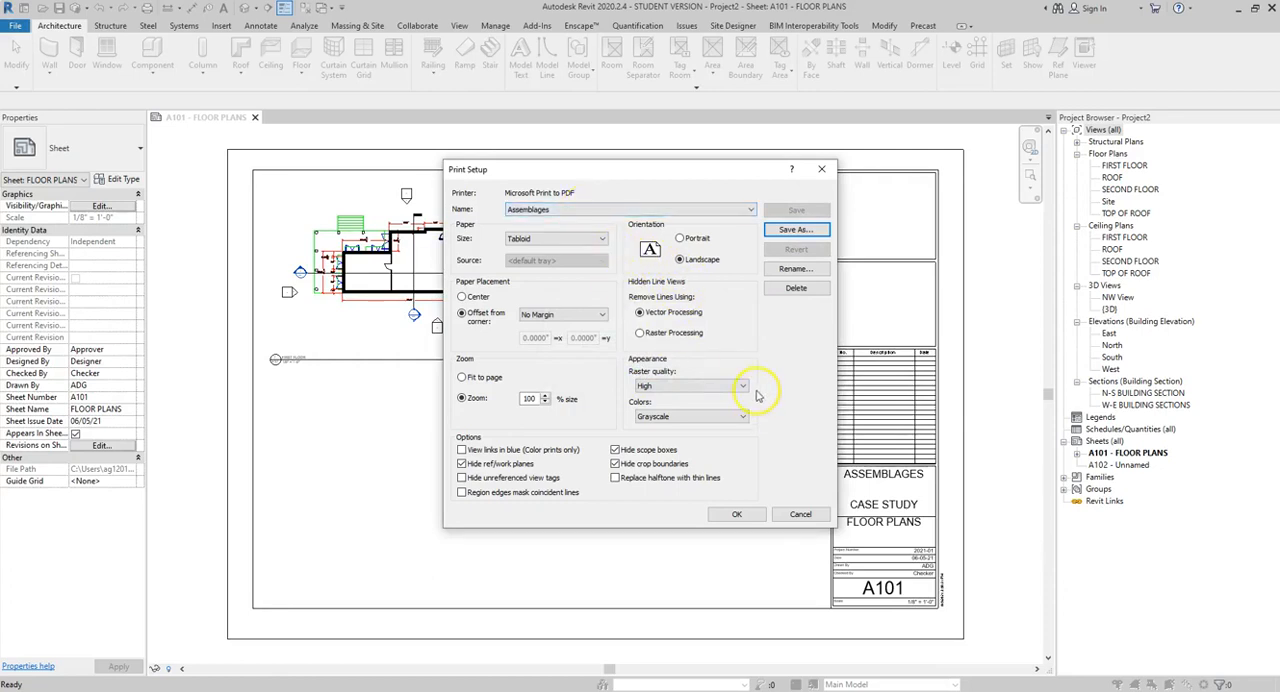
pyautogui.click(738, 515)
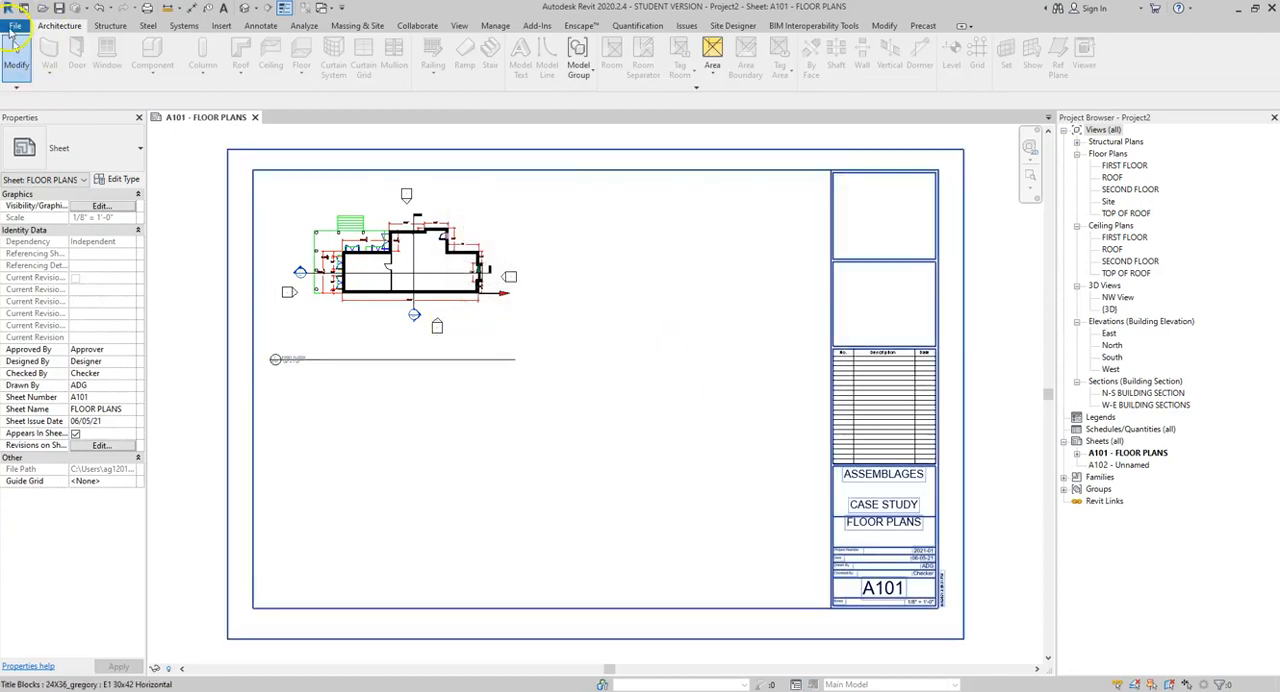
# Step: Start printing the sheet and choose the network printer \\ITS-SVR-PRINT02\ARC-GilesLab04
pyautogui.click(14, 26)
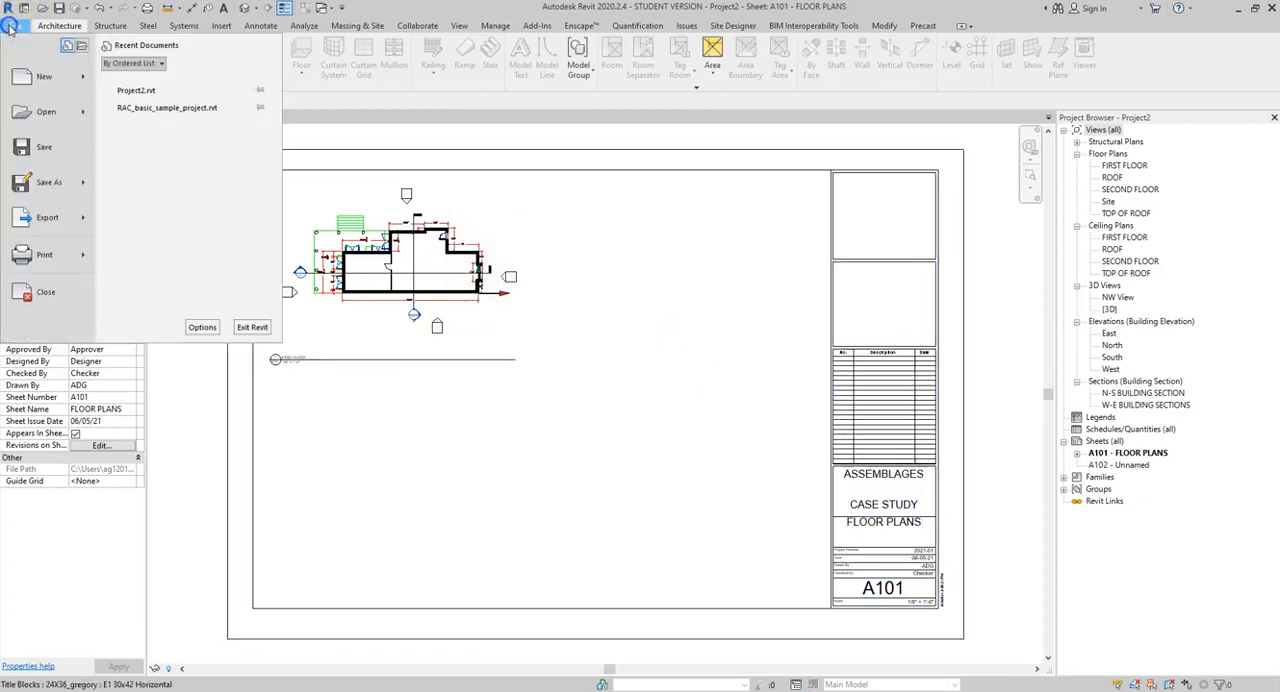
pyautogui.moveTo(44, 256)
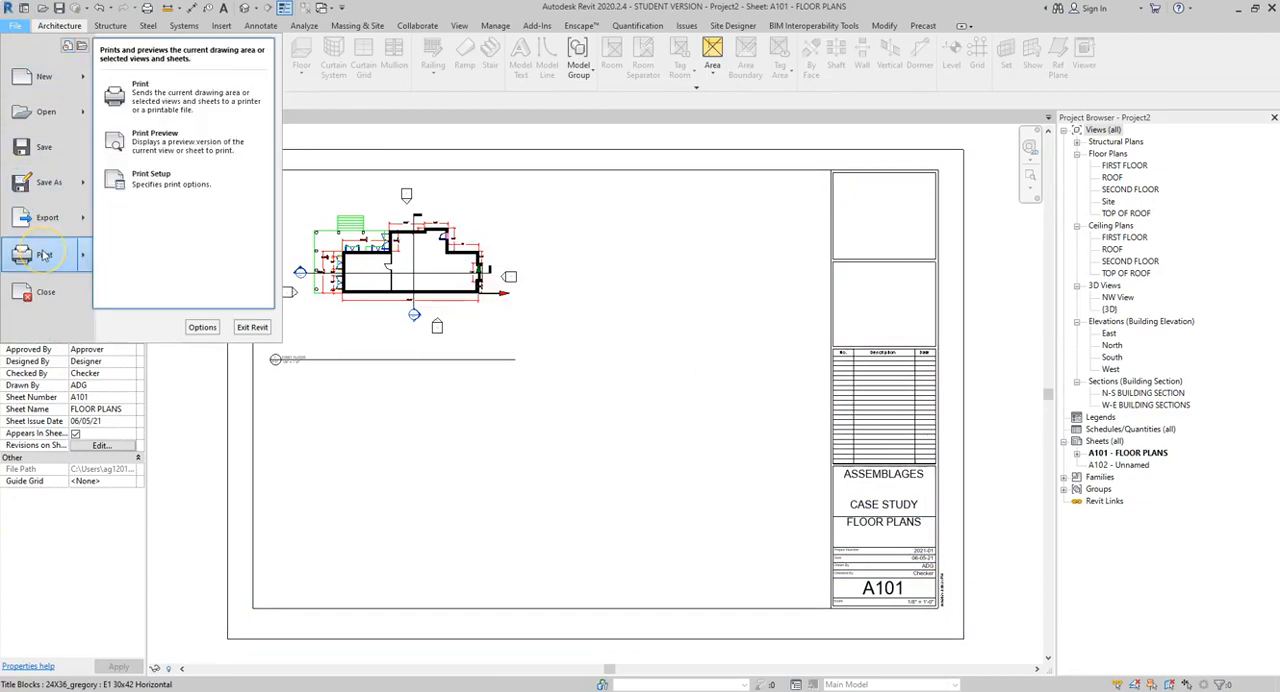
pyautogui.click(168, 100)
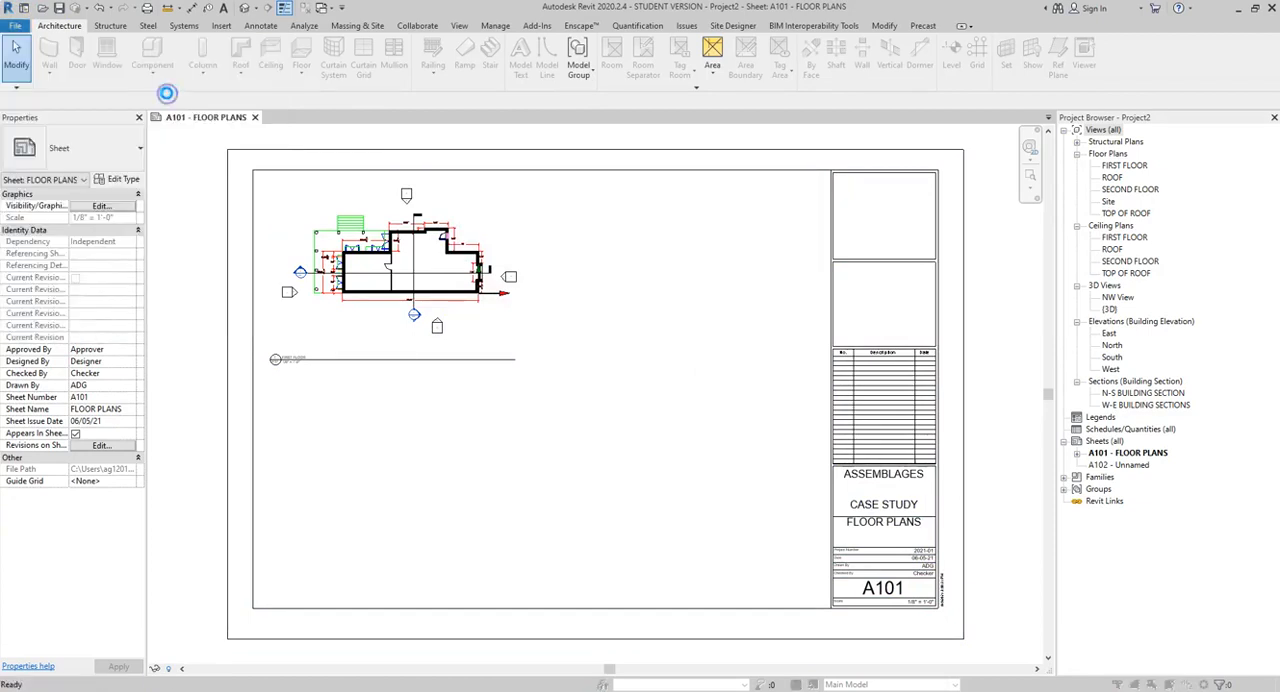
pyautogui.click(668, 218)
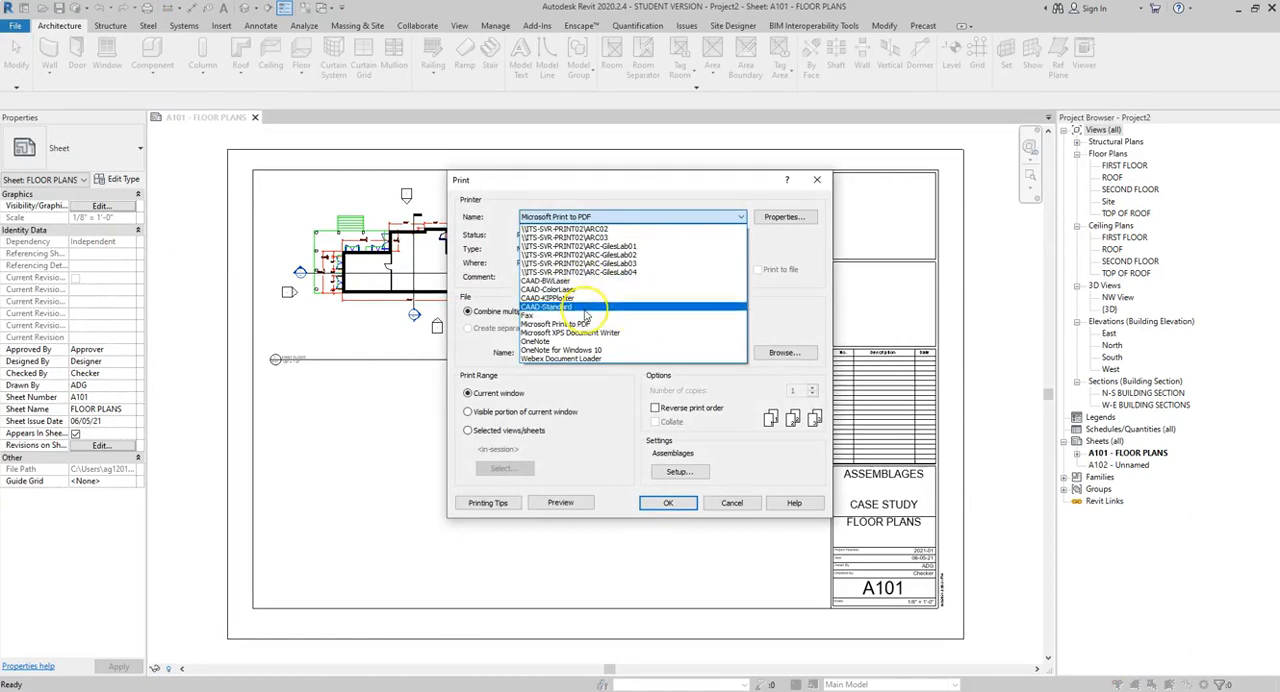
pyautogui.click(643, 273)
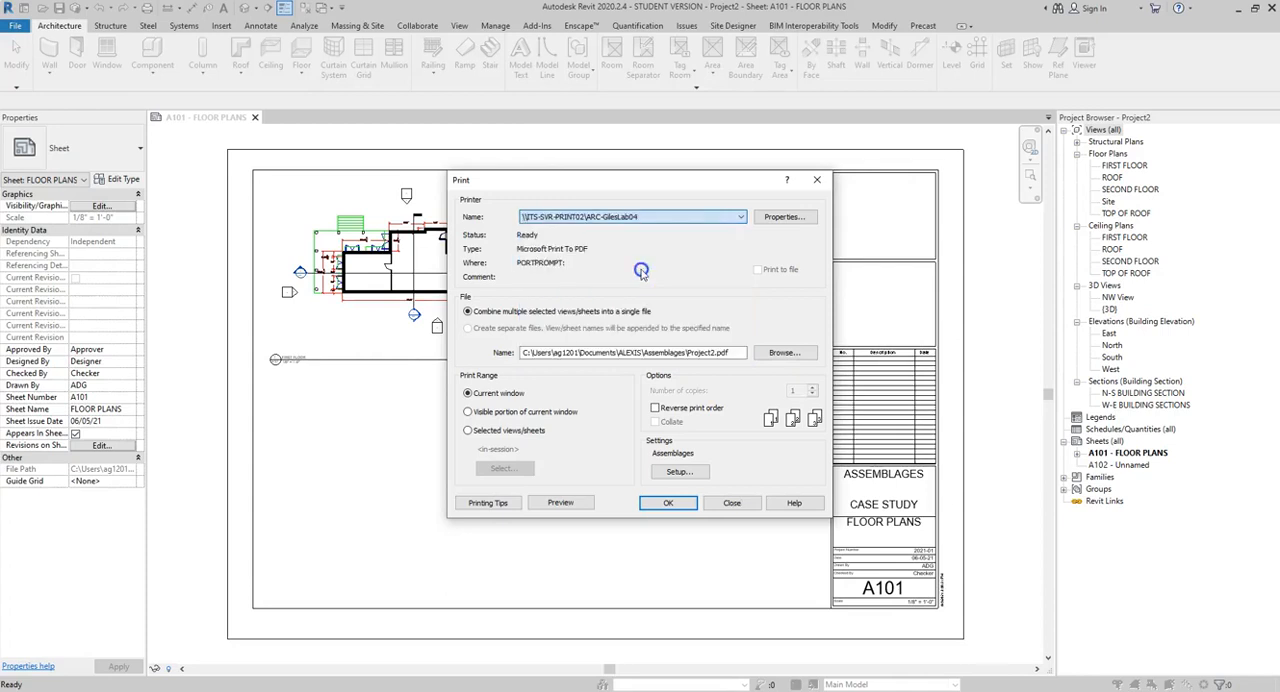
# Step: Review the network printer's properties and the Assemblages print setup, leaving both without changes
pyautogui.click(788, 218)
pyautogui.click(788, 218)
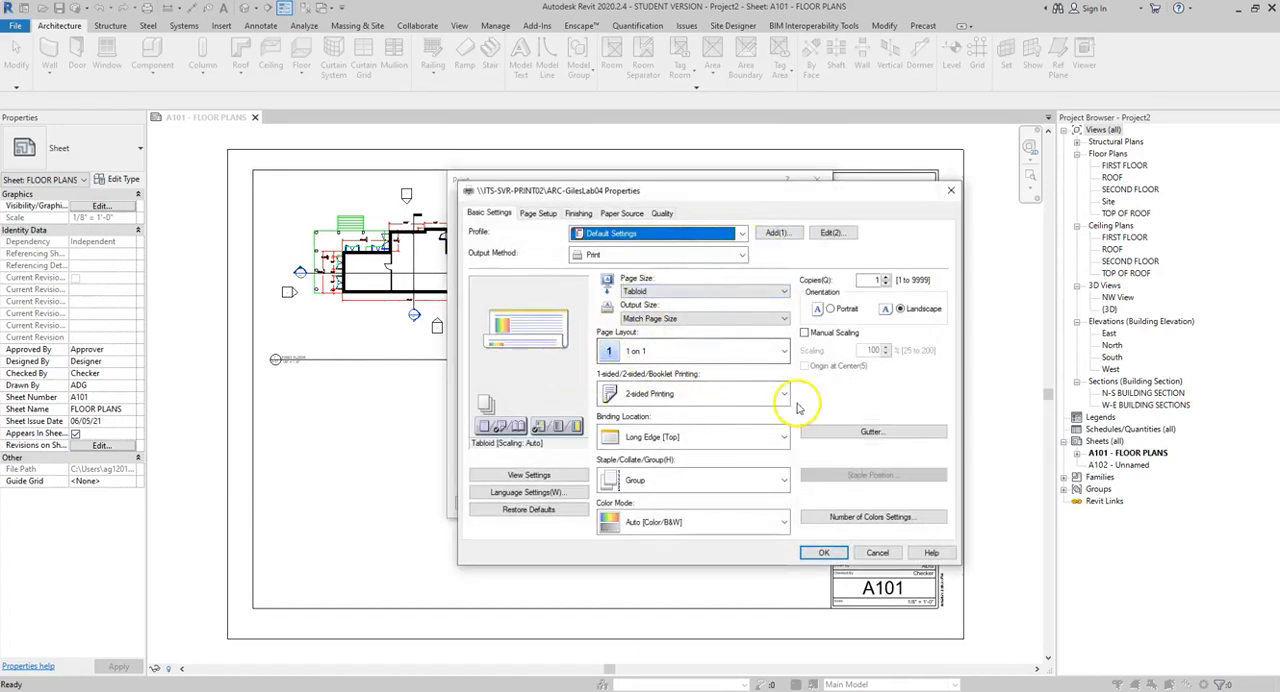
pyautogui.click(886, 382)
pyautogui.click(871, 561)
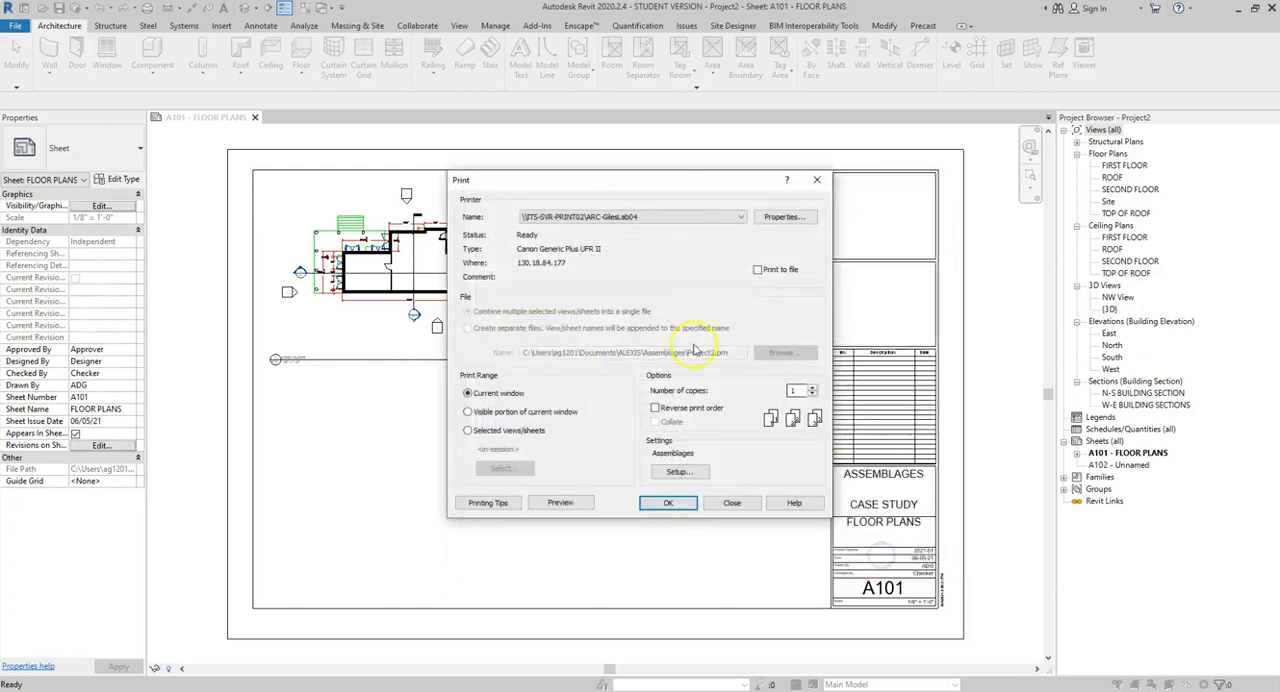
pyautogui.click(653, 263)
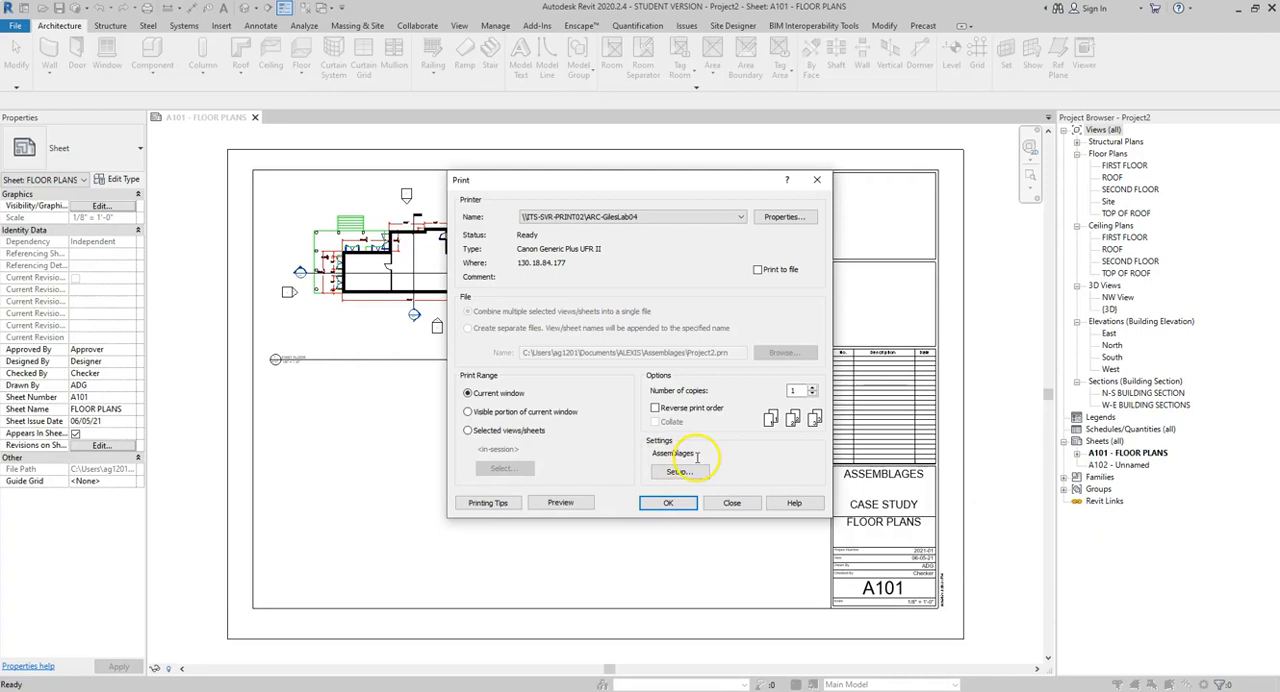
pyautogui.click(680, 472)
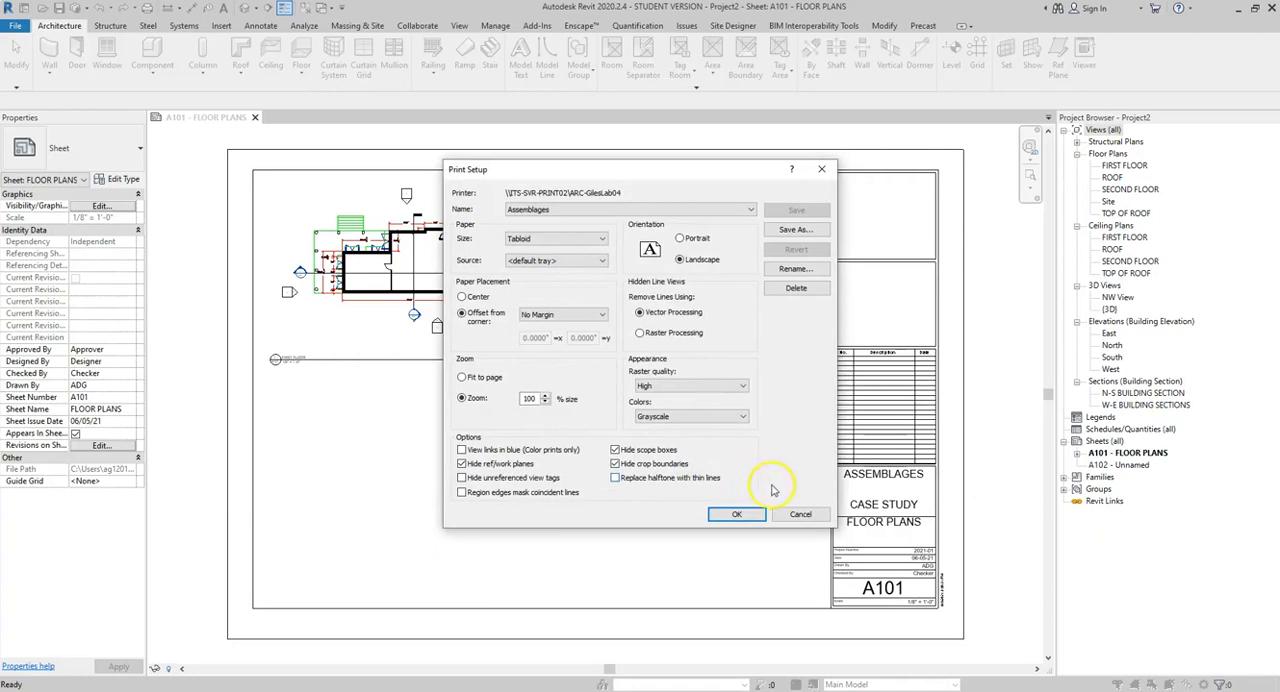
pyautogui.click(800, 514)
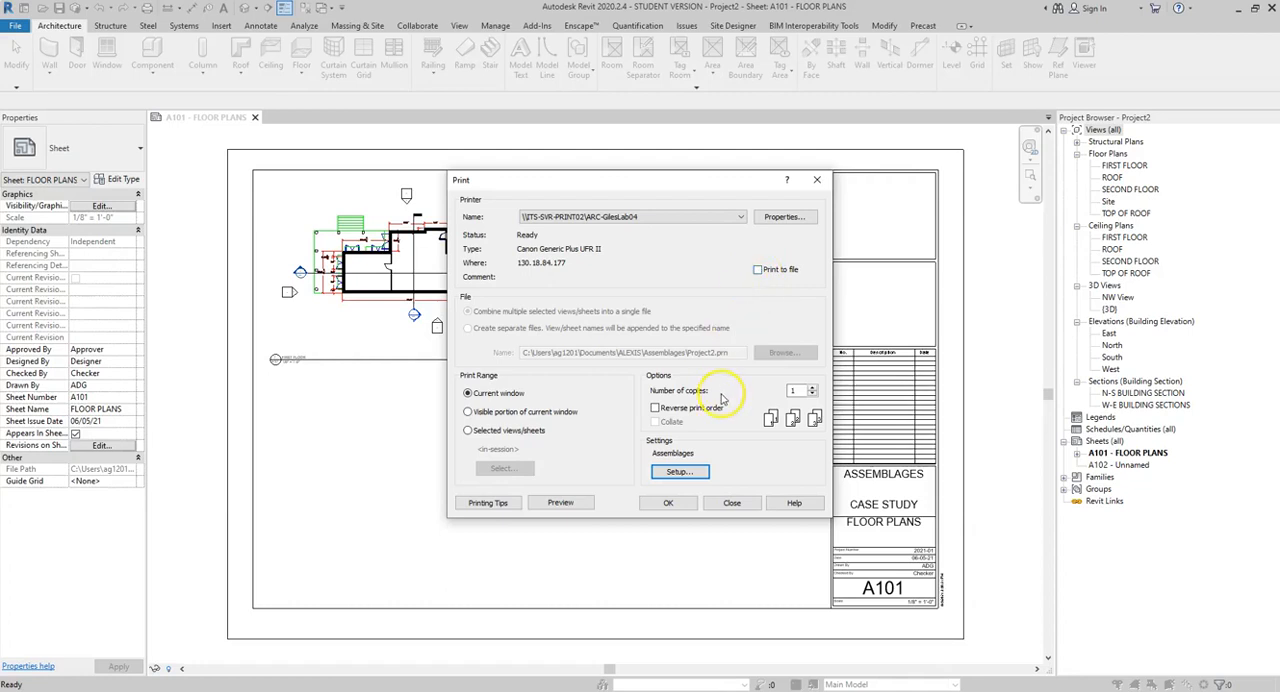
# Step: Preview the sheet on the network printer, return to the print settings and recheck the Assemblages setup
pyautogui.click(561, 503)
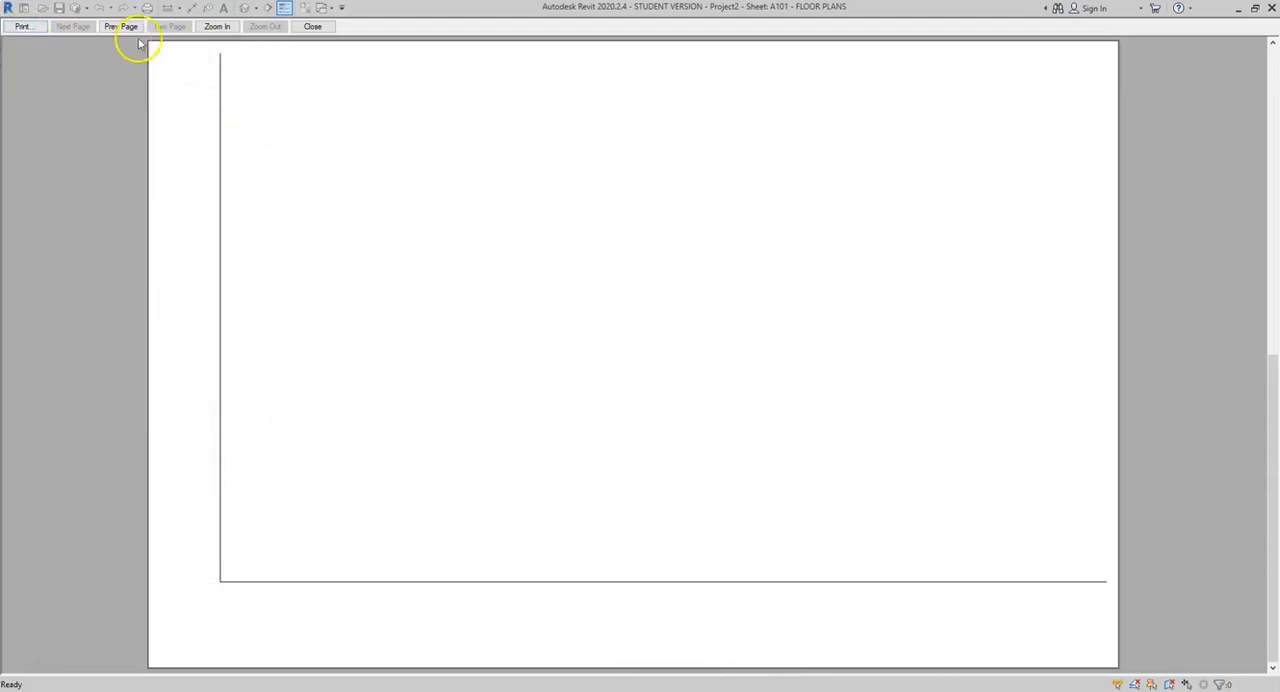
pyautogui.click(22, 26)
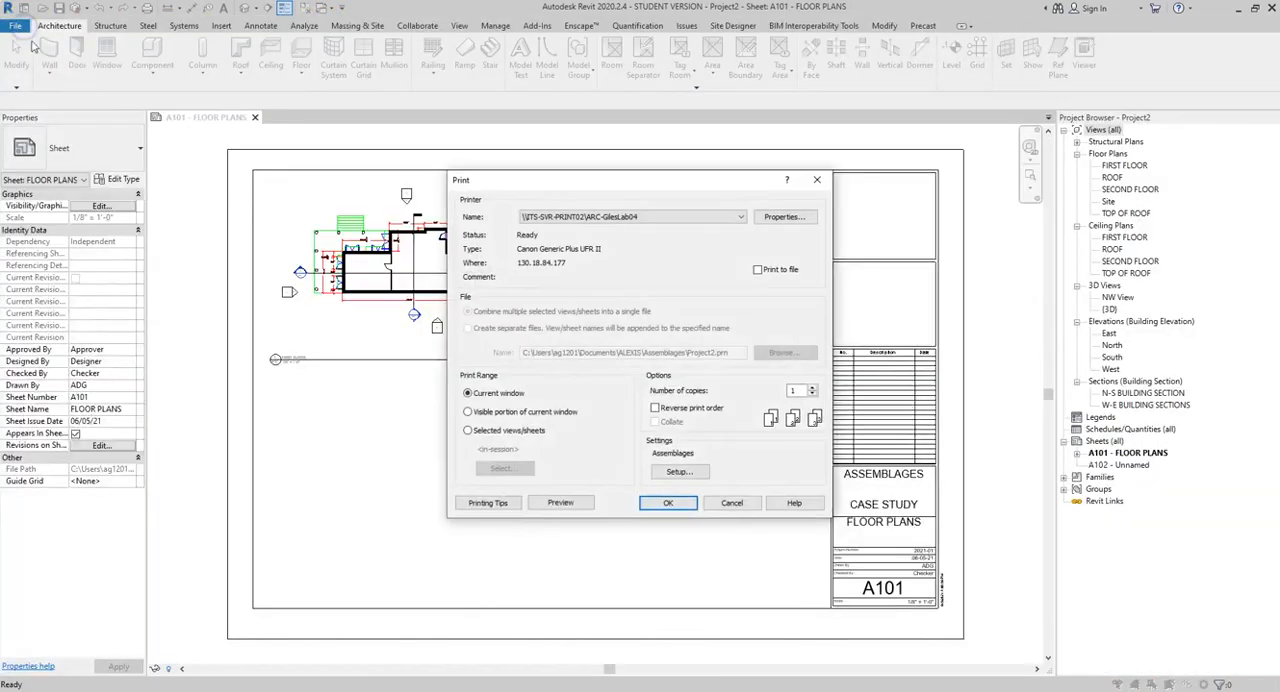
pyautogui.click(679, 471)
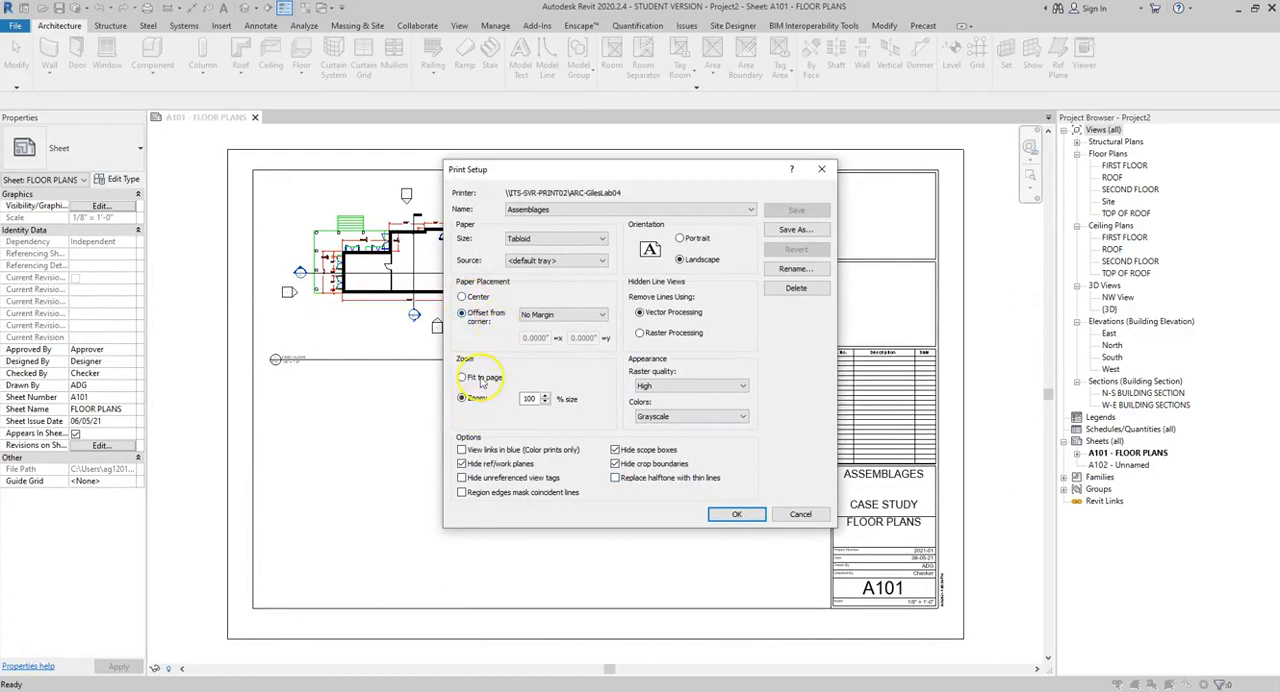
pyautogui.click(799, 515)
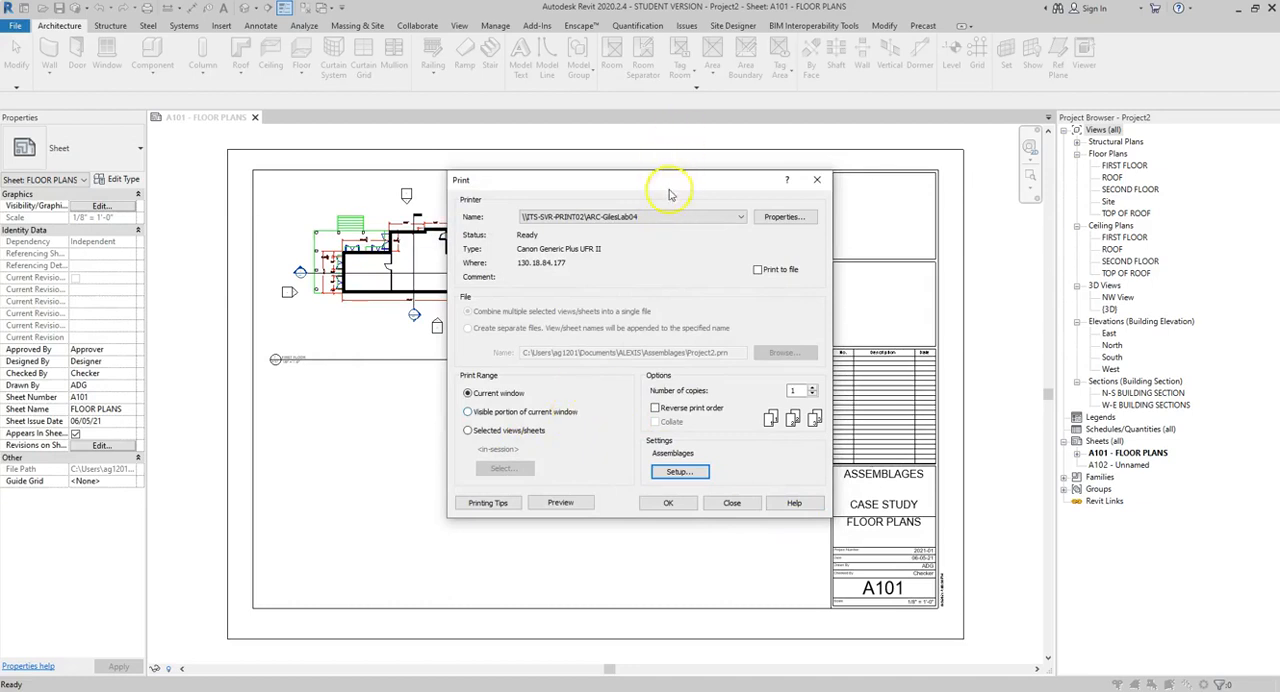
# Step: Switch the printer to Microsoft Print to PDF, preview the sheet, and return to the print settings
pyautogui.click(665, 220)
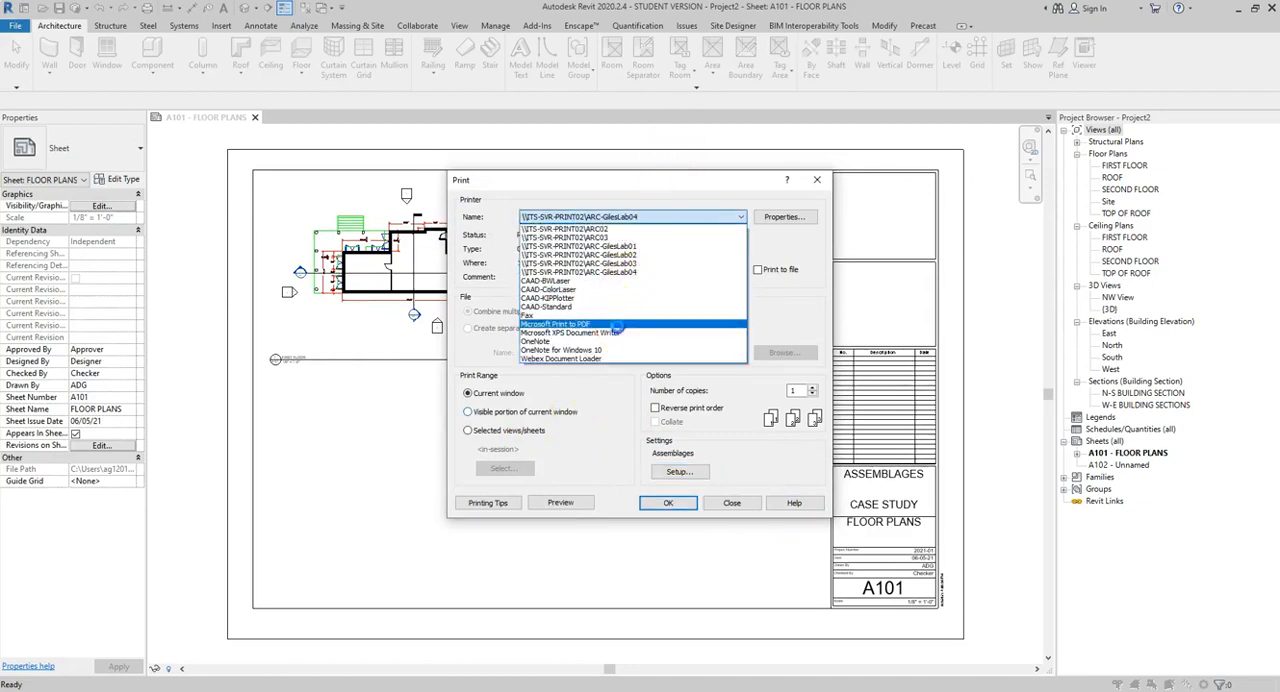
pyautogui.click(612, 324)
pyautogui.click(613, 265)
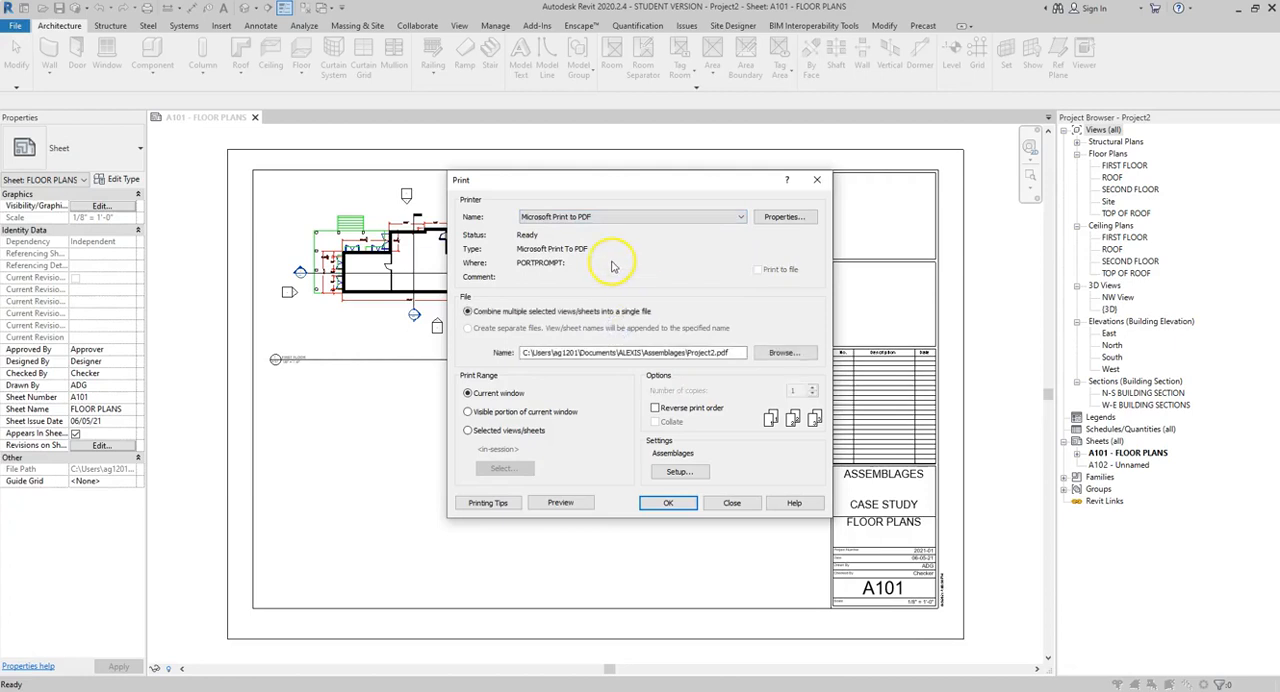
pyautogui.click(559, 503)
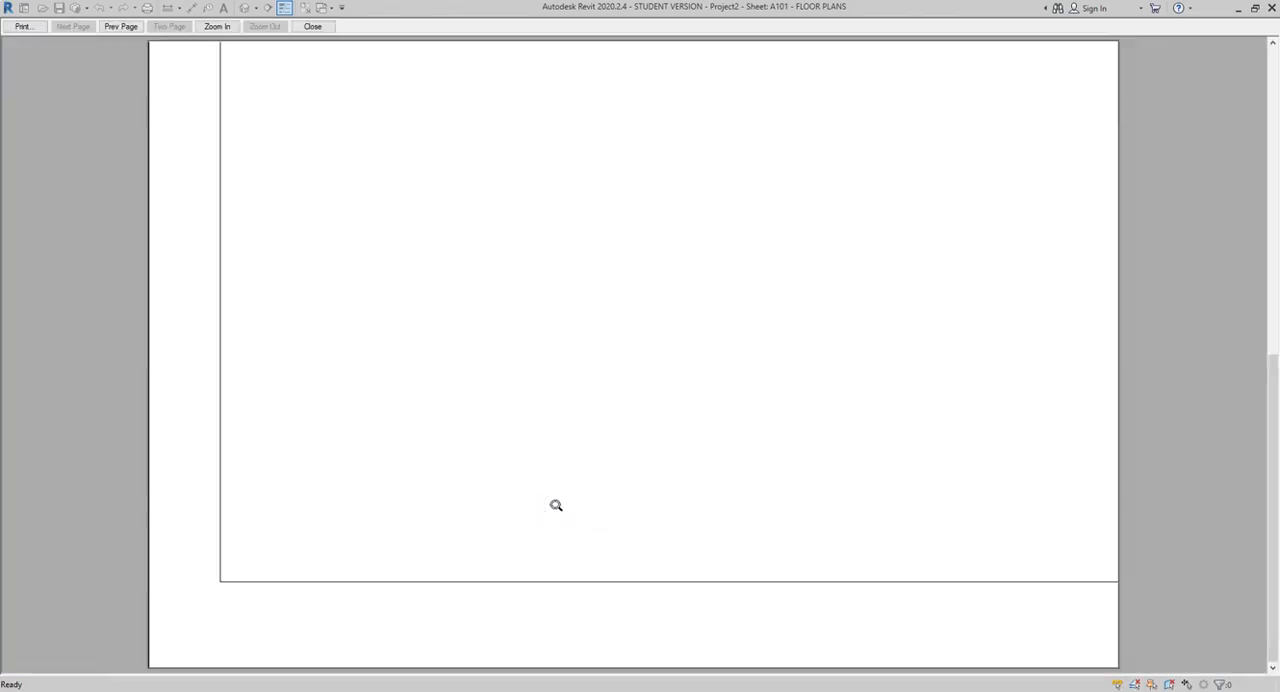
pyautogui.click(22, 27)
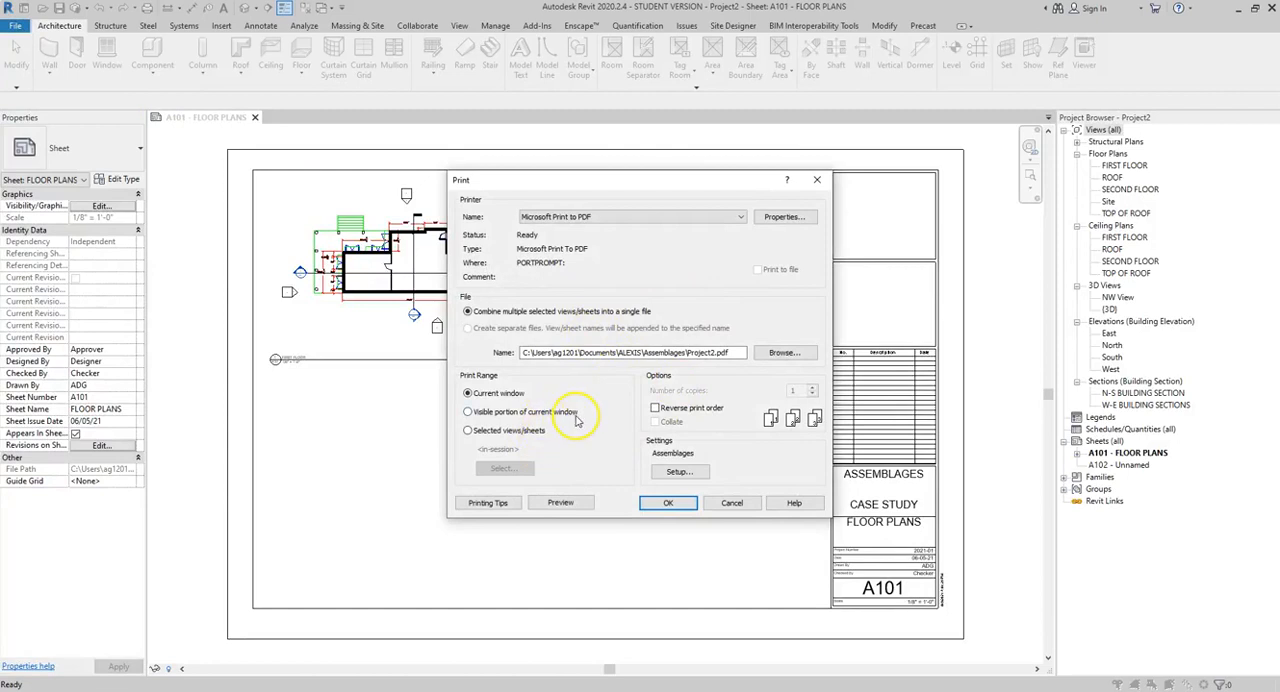
# Step: Try a print range of only sheet A101 - FLOOR PLANS without saving the set for future sessions, and return the range to the current window
pyautogui.click(467, 430)
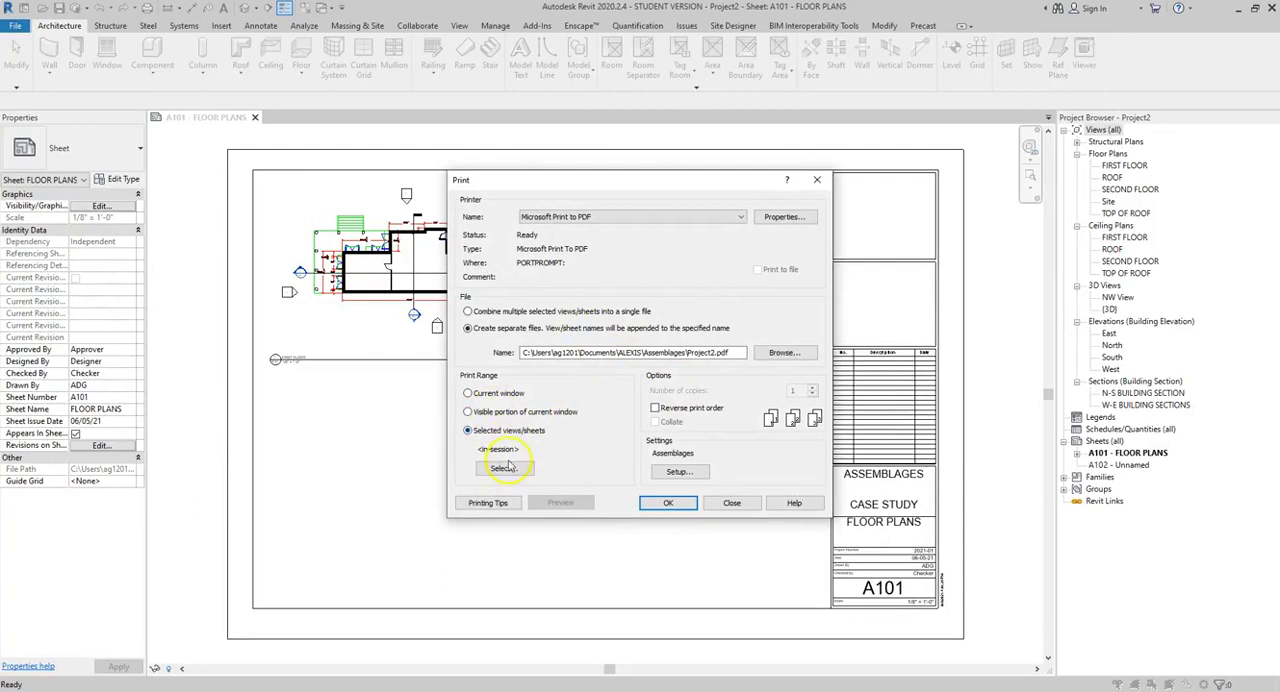
pyautogui.click(504, 469)
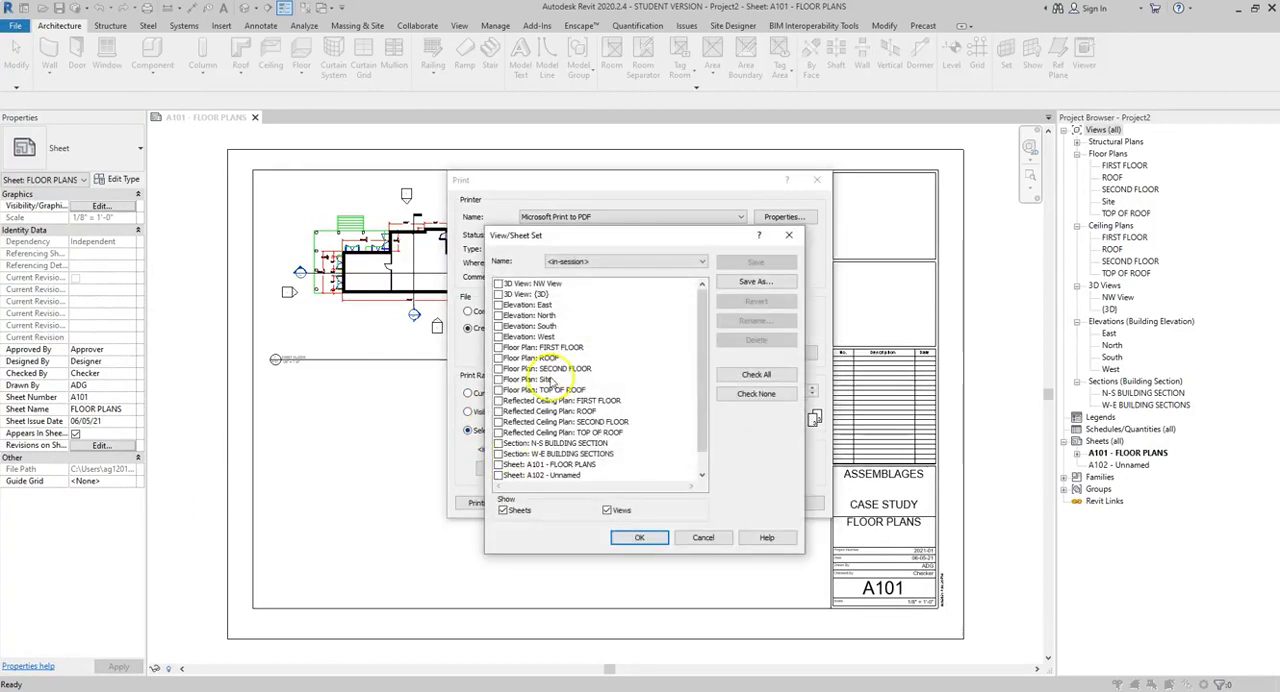
pyautogui.scroll(-1, 567, 408)
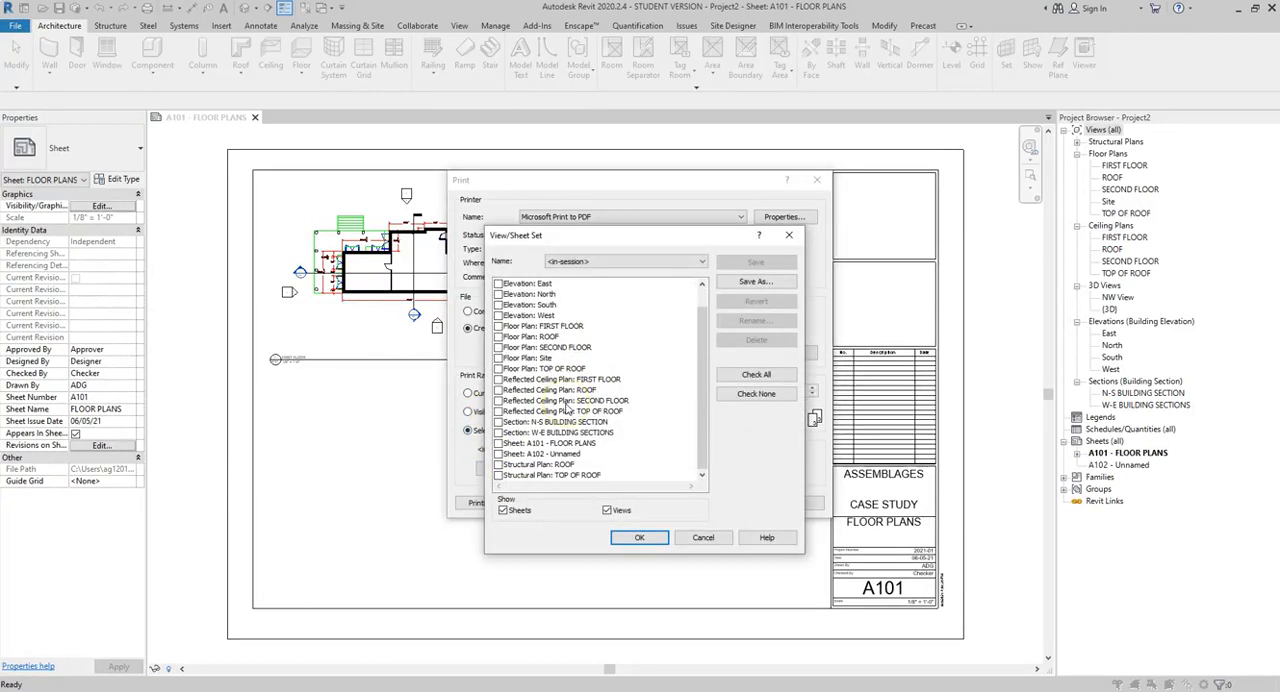
pyautogui.click(498, 443)
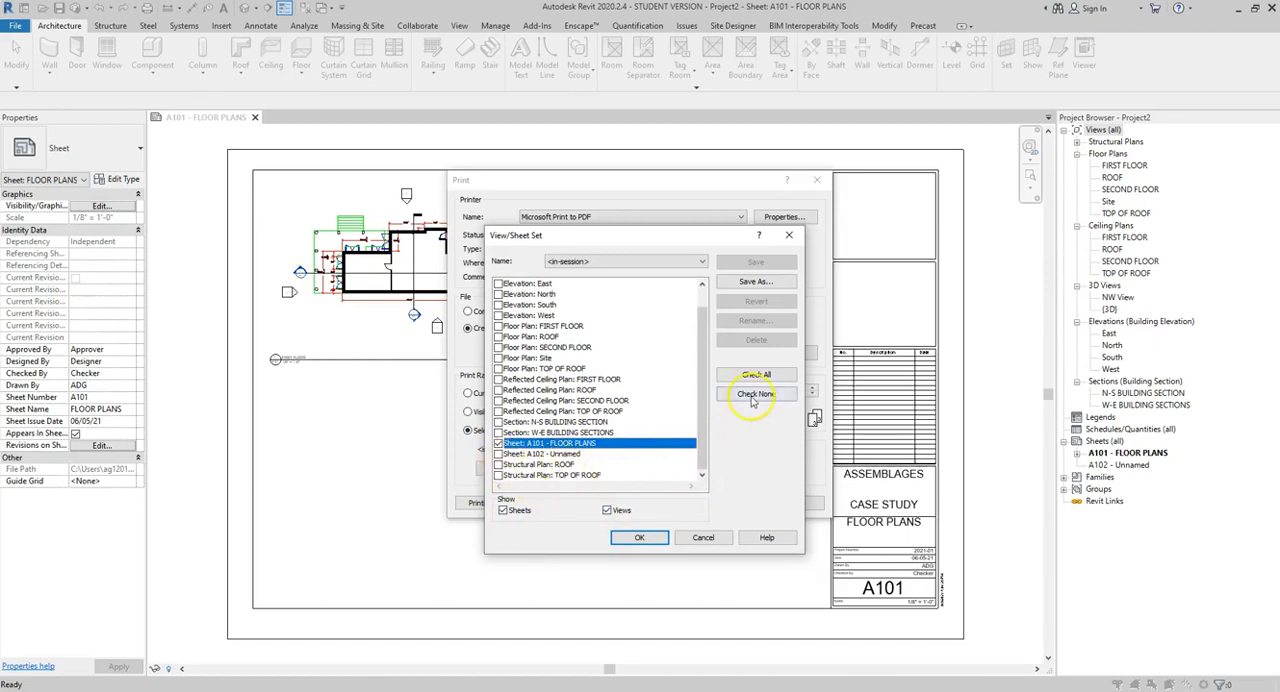
pyautogui.click(636, 541)
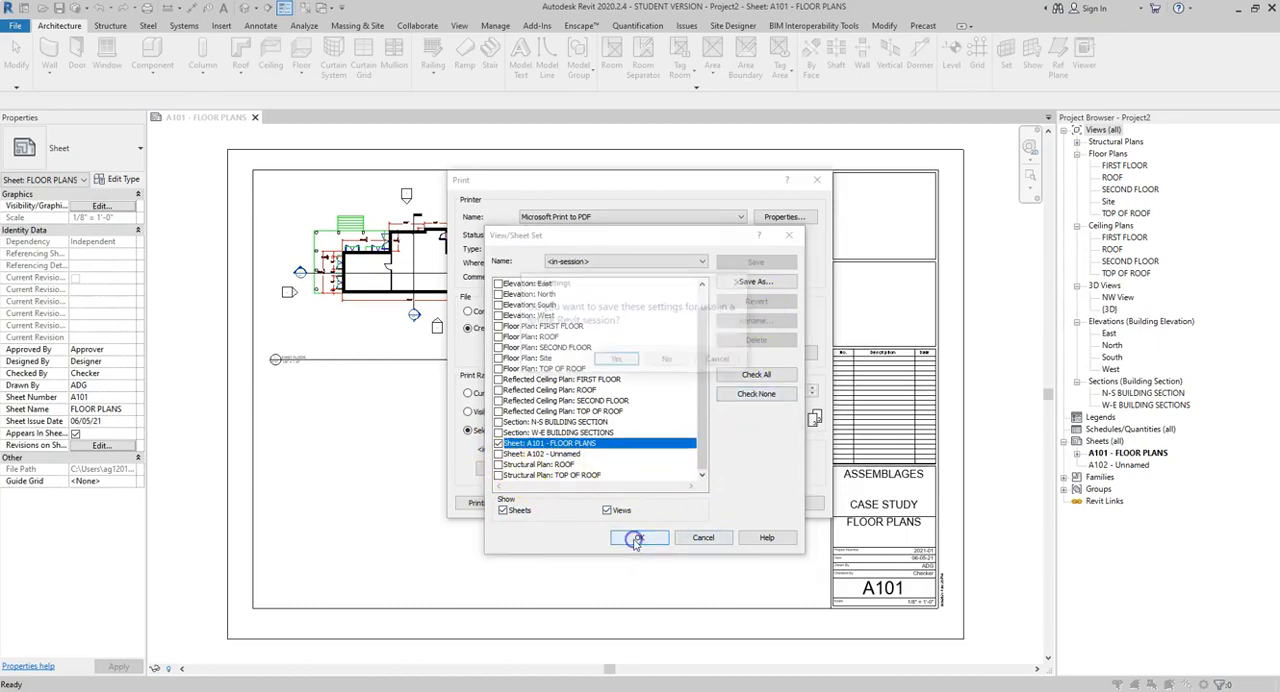
pyautogui.click(668, 361)
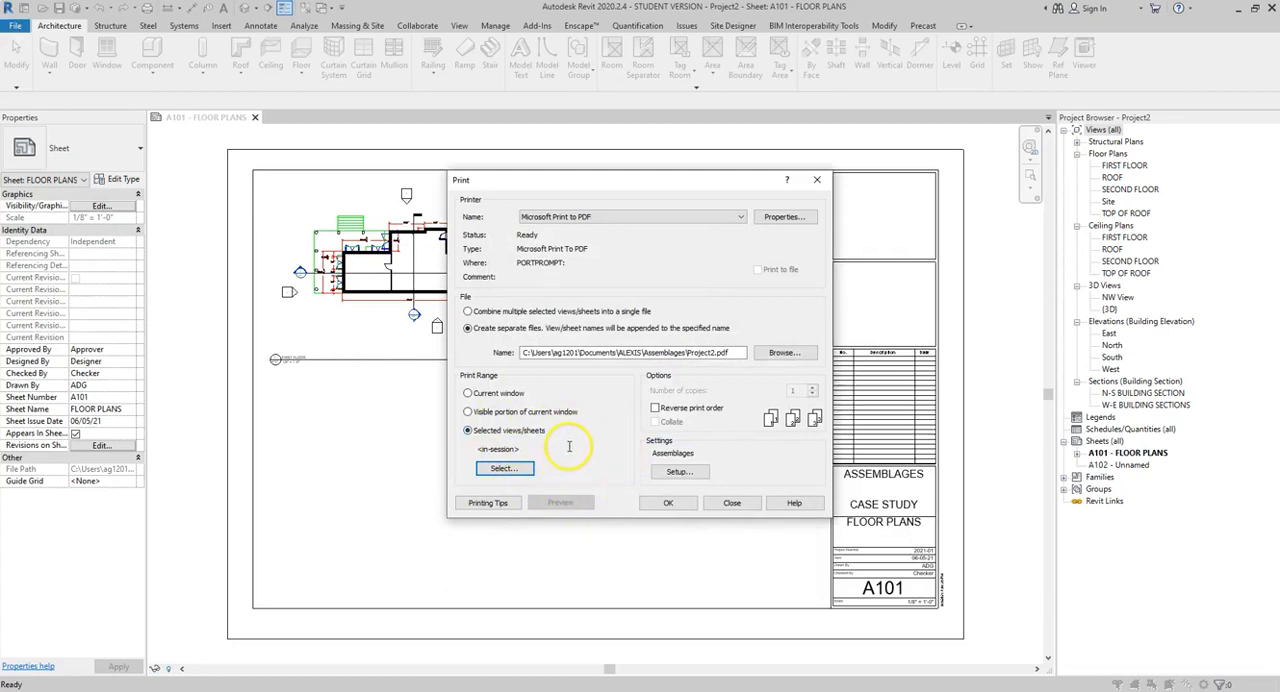
pyautogui.click(496, 394)
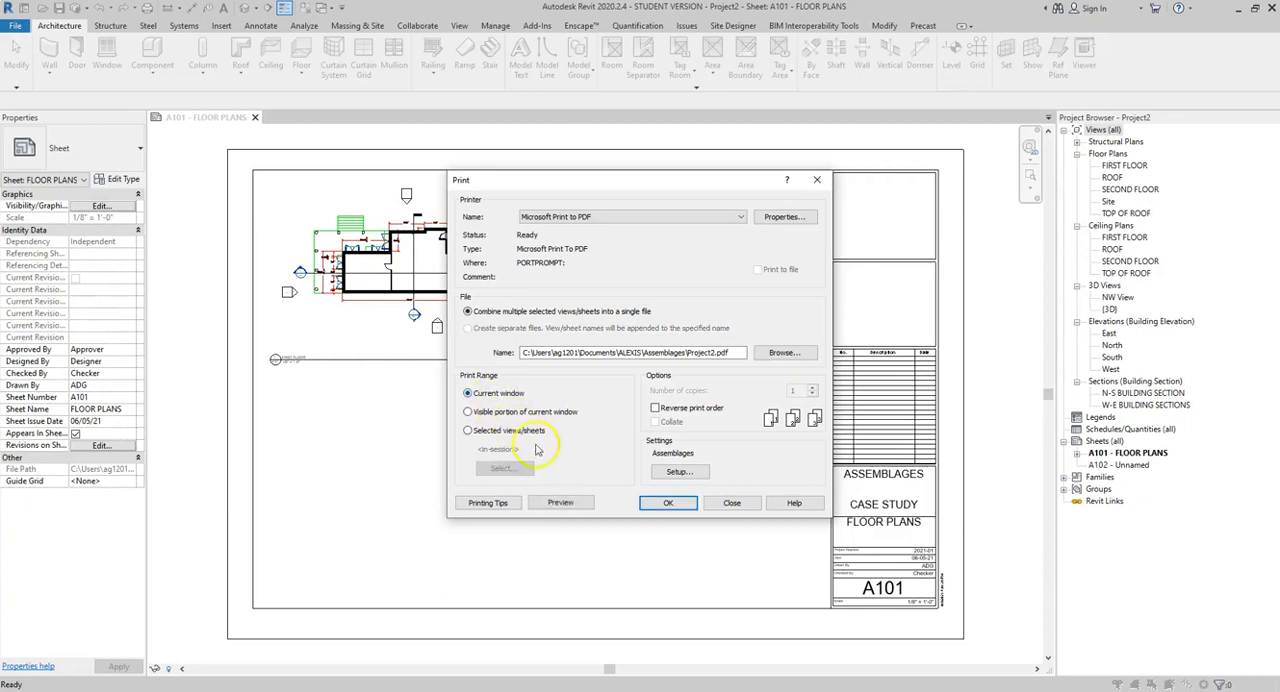